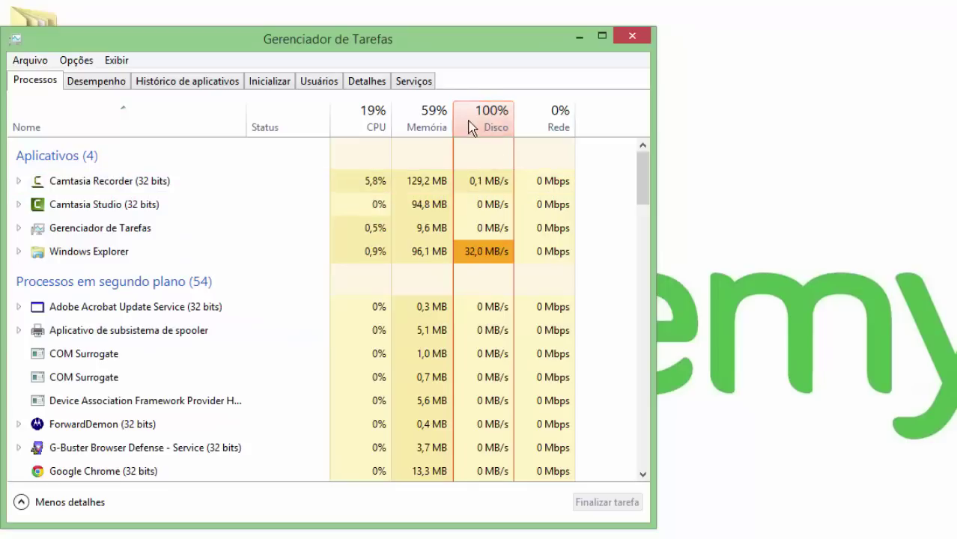
- Pause the copy of the .mp4 files to Demais aulas and move its progress window clear of the process list
{"action": "mouse_move", "coordinate": [492, 120]}
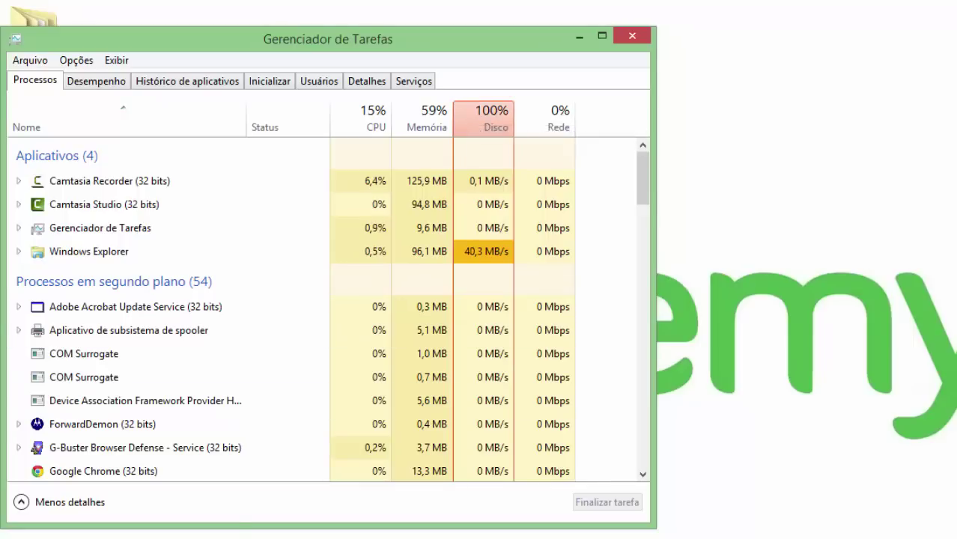
{"action": "key", "text": "alt+Tab"}
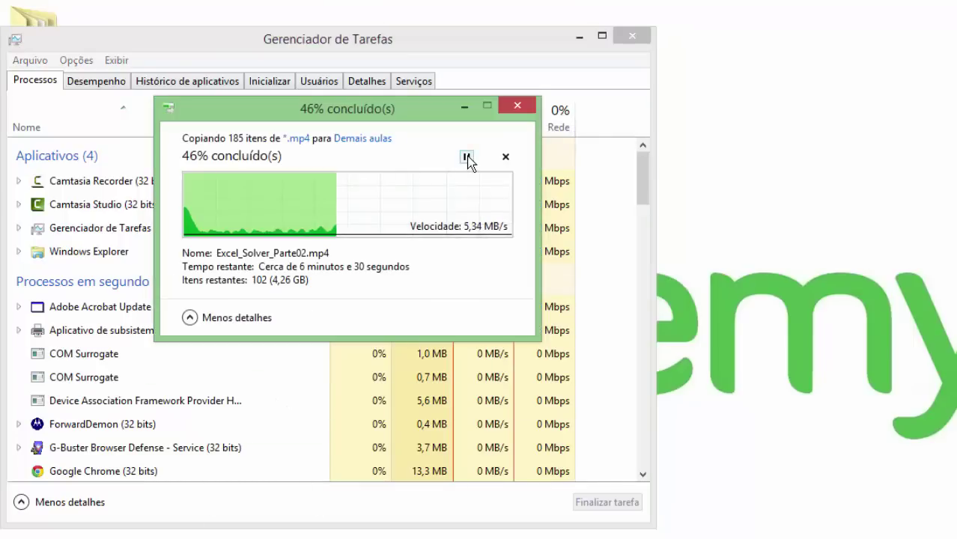
{"action": "left_click", "coordinate": [466, 157]}
{"action": "left_click_drag", "start_coordinate": [416, 126], "coordinate": [954, 284]}
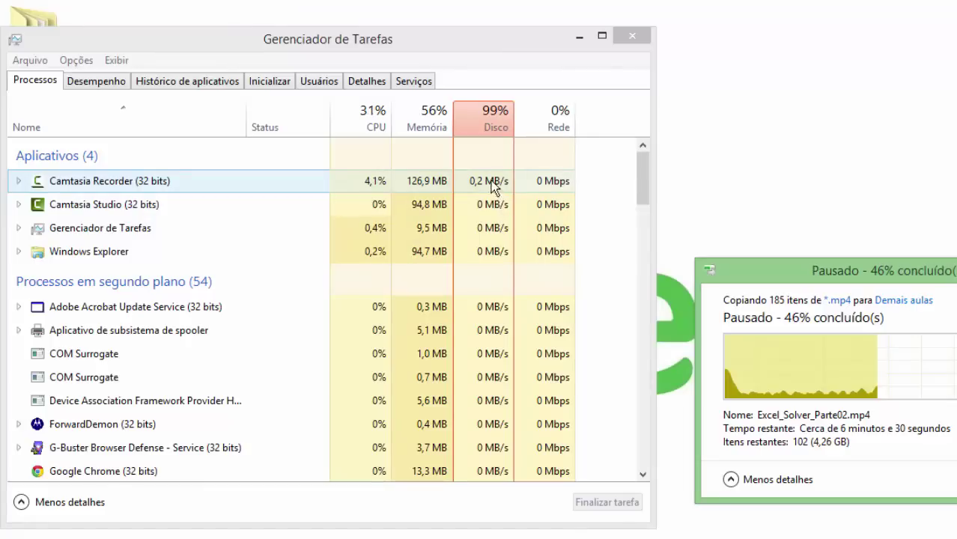
- Sort the processes by disk usage, then by CPU usage, and return the list to sorting by name
{"action": "left_click", "coordinate": [483, 126]}
{"action": "left_click", "coordinate": [483, 126]}
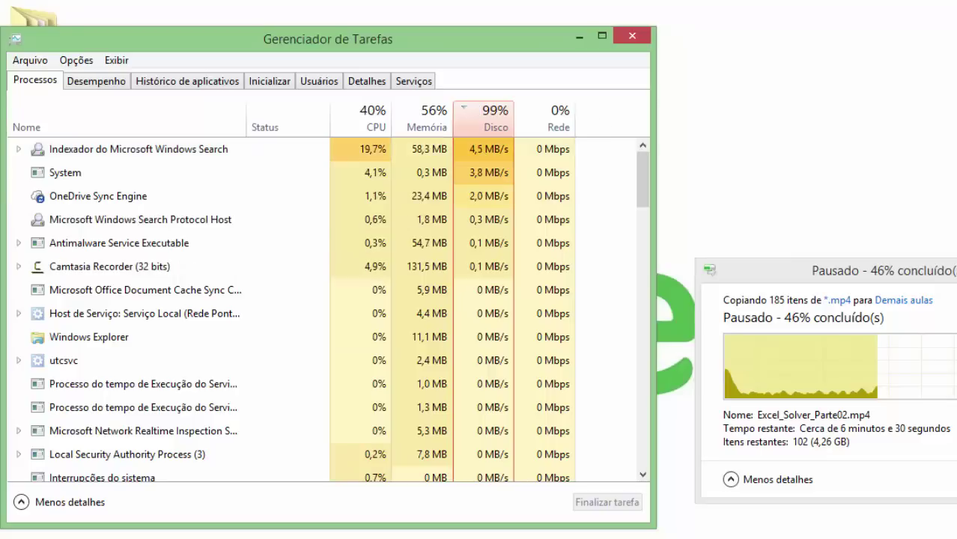
{"action": "mouse_move", "coordinate": [956, 524]}
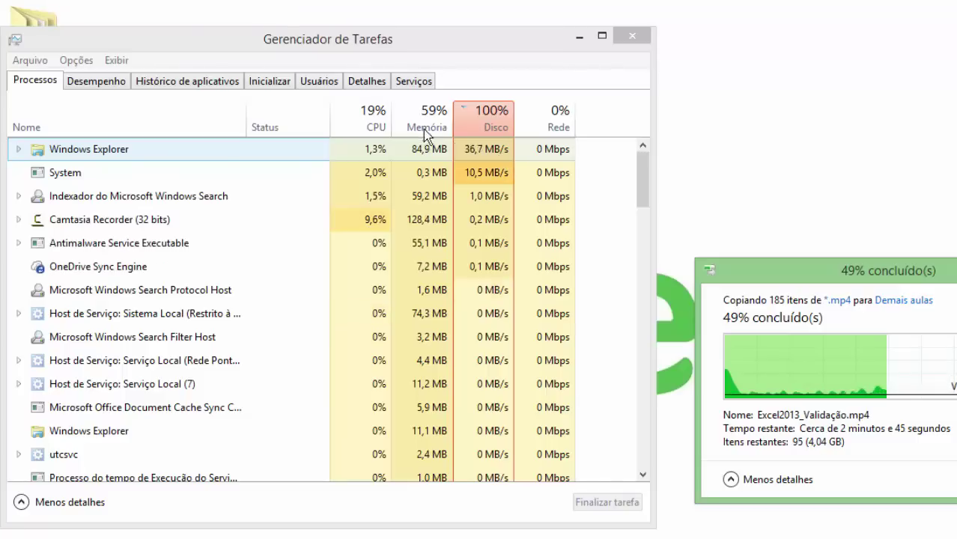
{"action": "left_click", "coordinate": [365, 127]}
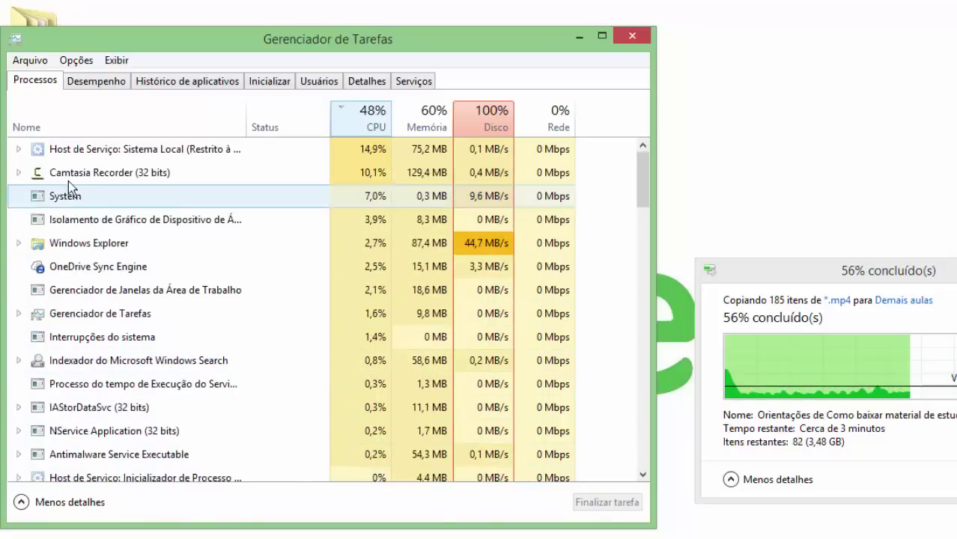
{"action": "left_click", "coordinate": [32, 129]}
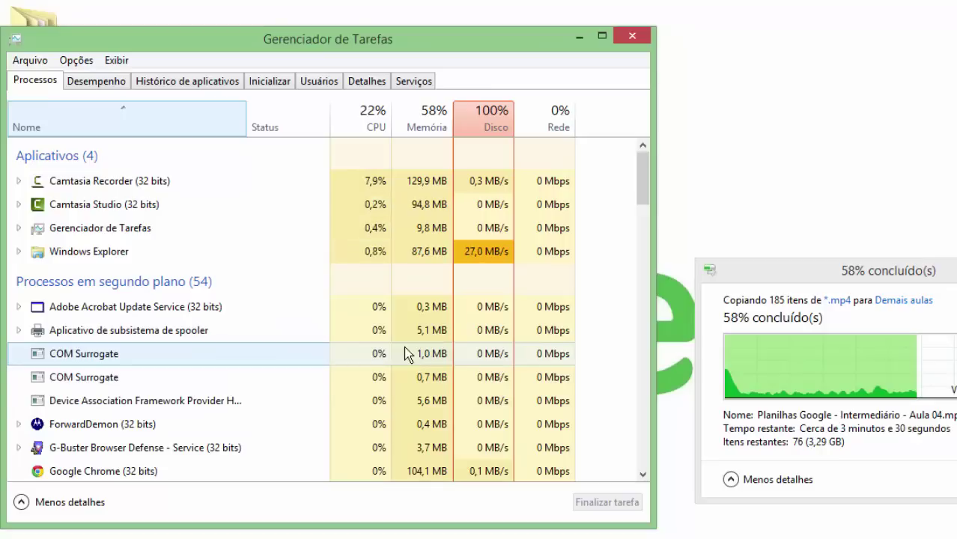
- Select the Gerenciador de Tarefas process under Aplicativos and end its task
{"action": "left_click", "coordinate": [101, 257]}
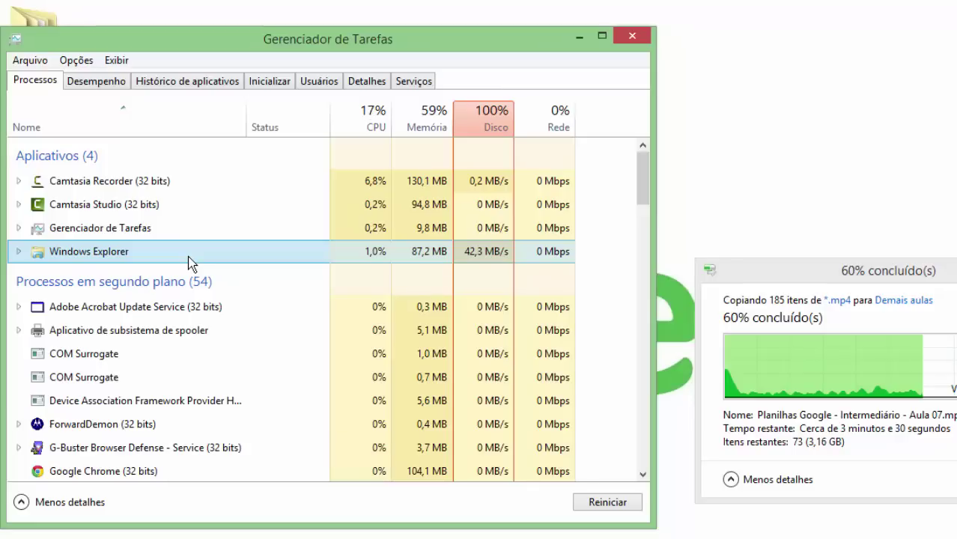
{"action": "left_click", "coordinate": [146, 233]}
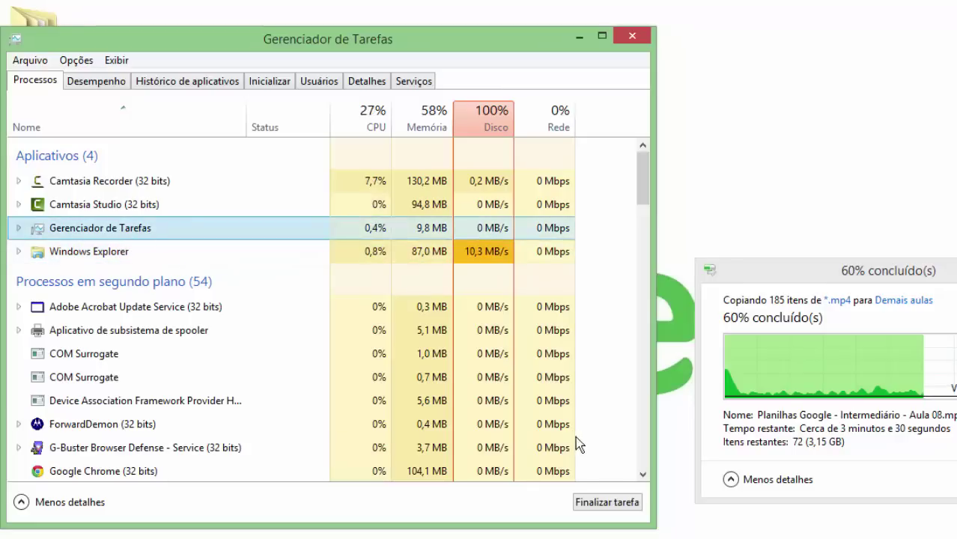
{"action": "left_click", "coordinate": [615, 503]}
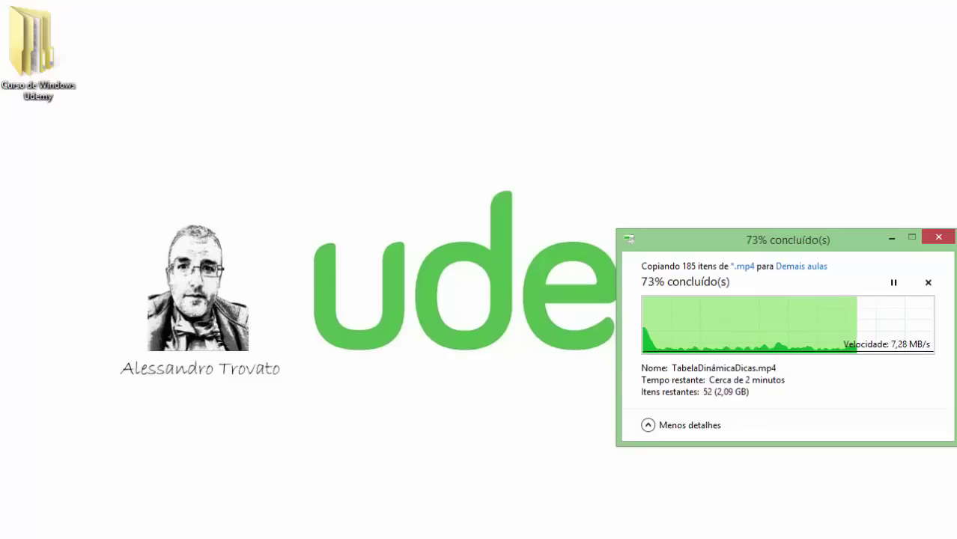
- Reopen the Task Manager with full details and move its window away from the copy progress window
{"action": "right_click", "coordinate": [646, 535]}
{"action": "left_click", "coordinate": [716, 504]}
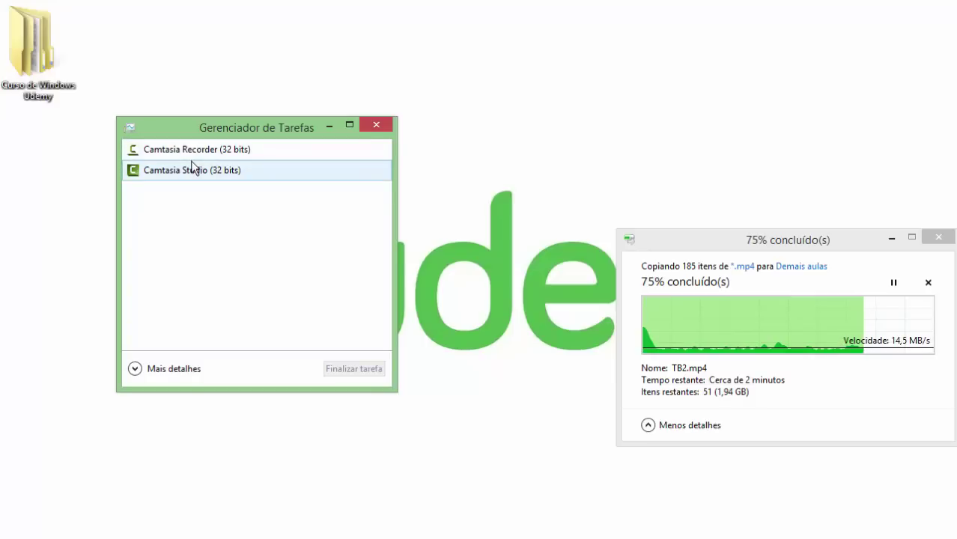
{"action": "left_click", "coordinate": [172, 369]}
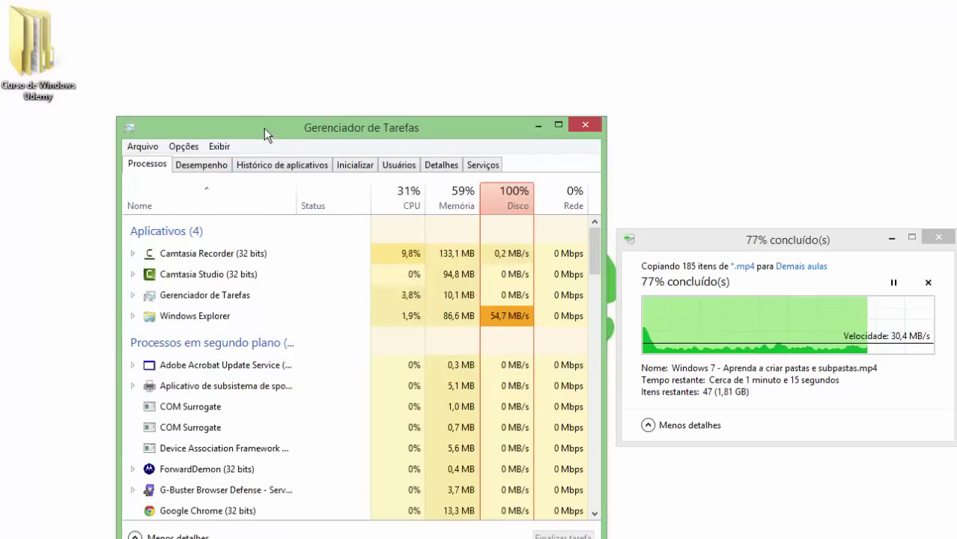
{"action": "left_click_drag", "start_coordinate": [264, 128], "coordinate": [175, 36]}
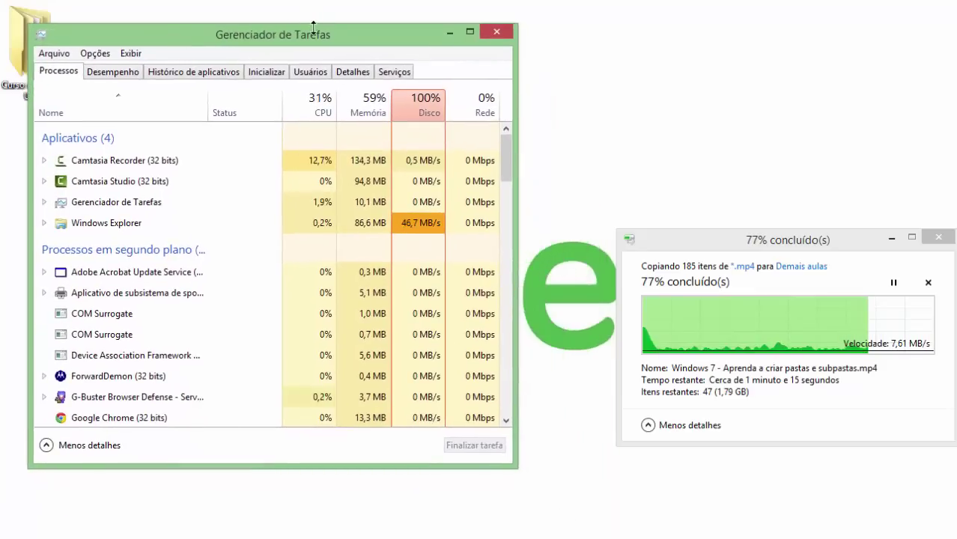
- Show the CPU performance view and widen the Task Manager window to fit all of its details
{"action": "left_click", "coordinate": [103, 75]}
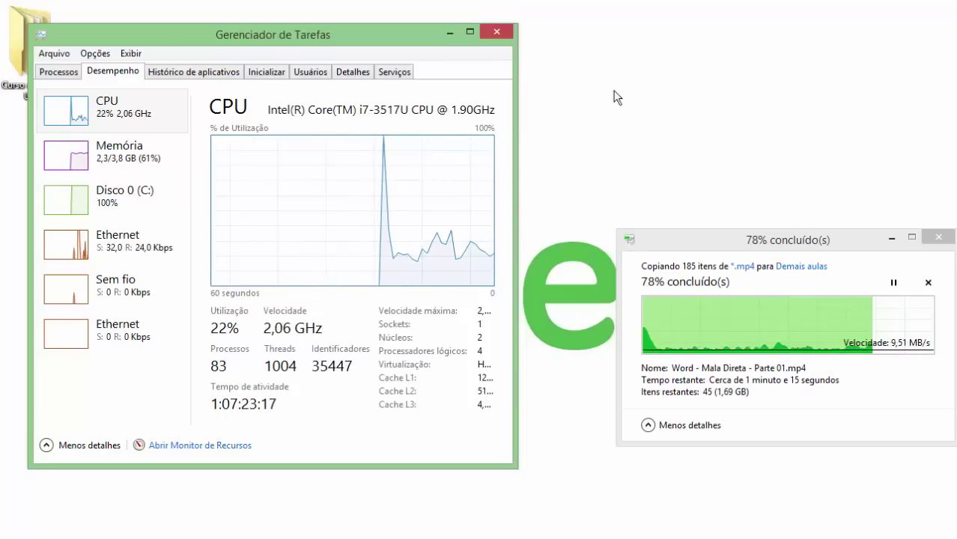
{"action": "left_click_drag", "start_coordinate": [519, 109], "coordinate": [585, 109]}
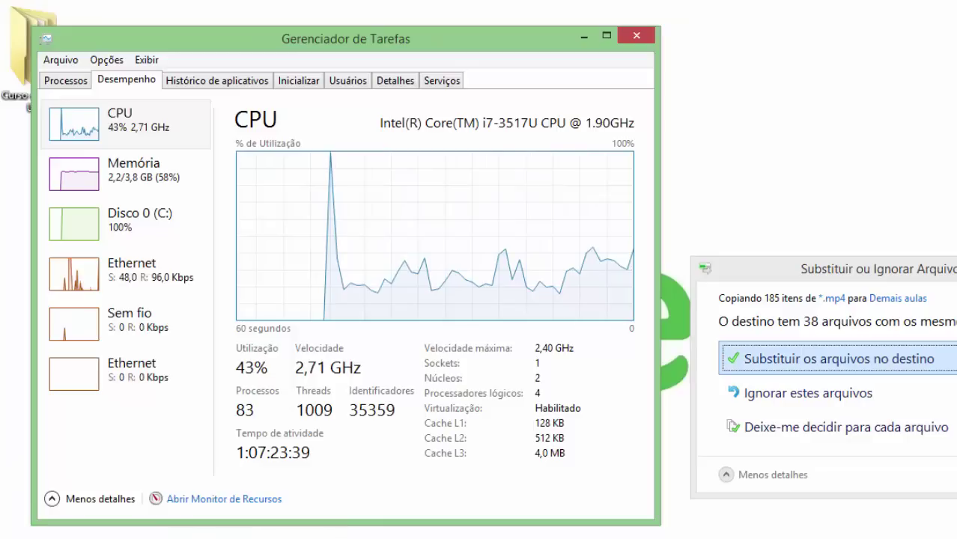
- Resolve the copy's name conflict by ignoring the files that already exist in Demais aulas
{"action": "left_click", "coordinate": [829, 265]}
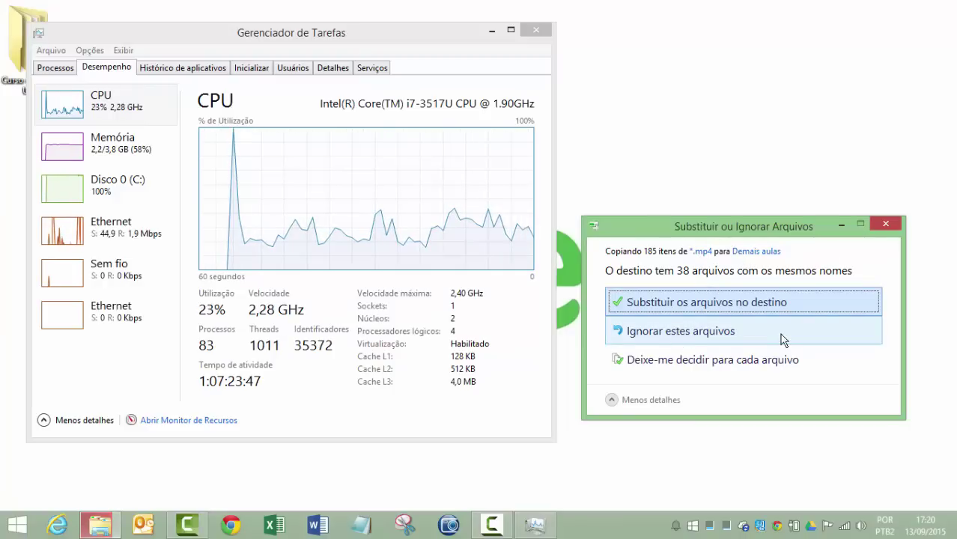
{"action": "left_click", "coordinate": [677, 334]}
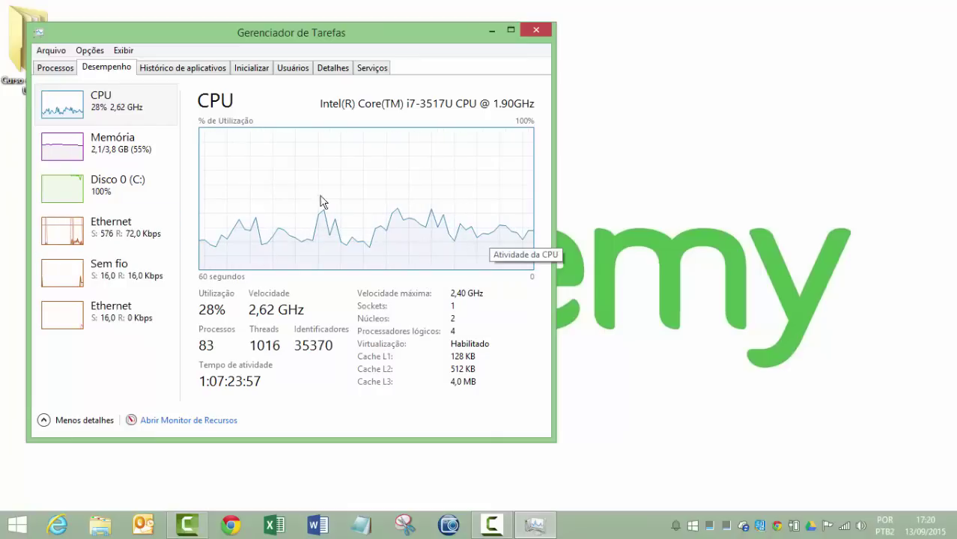
- Examine the activity graphs of Disco 0 (C:), memory, the wired Ethernet adapter and the wireless adapter
{"action": "left_click", "coordinate": [128, 187]}
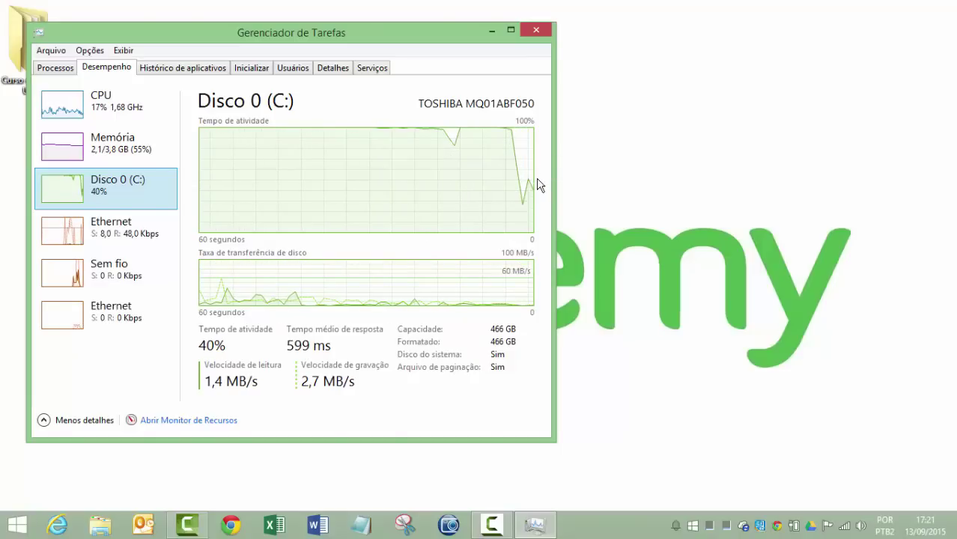
{"action": "left_click", "coordinate": [126, 147]}
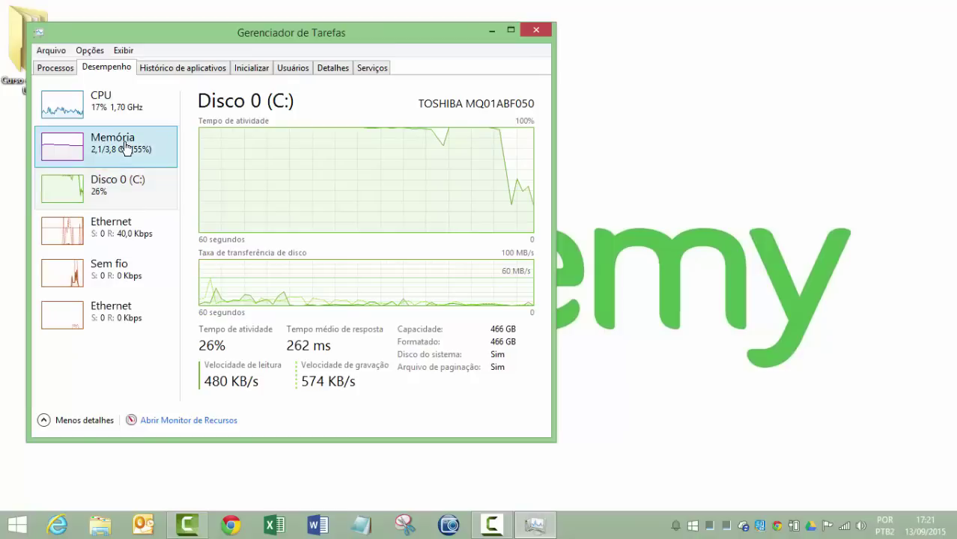
{"action": "left_click", "coordinate": [138, 224]}
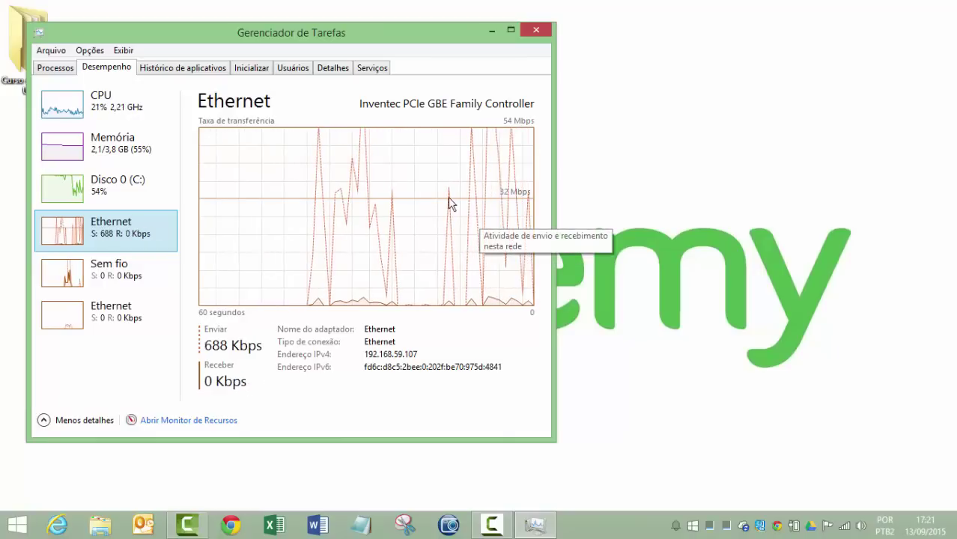
{"action": "left_click", "coordinate": [125, 275]}
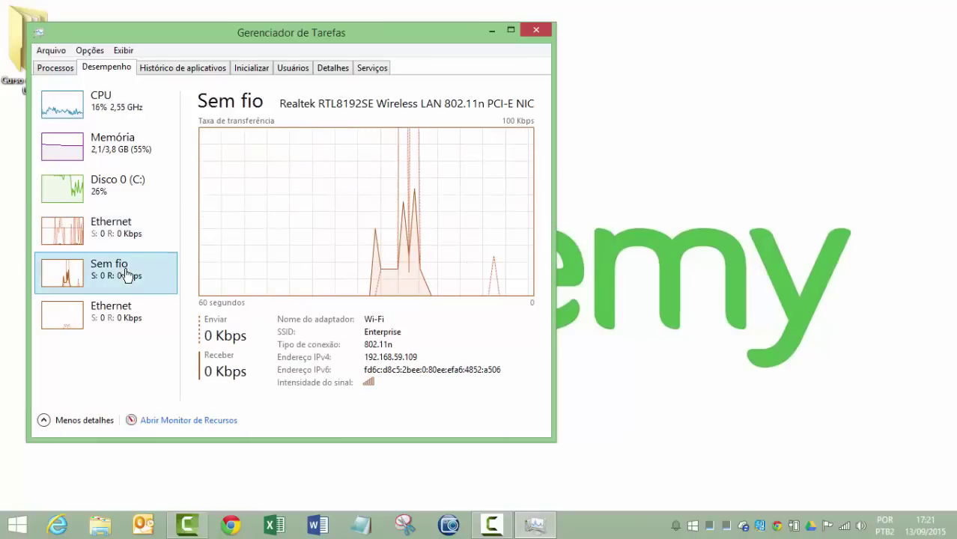
{"action": "left_click", "coordinate": [127, 250]}
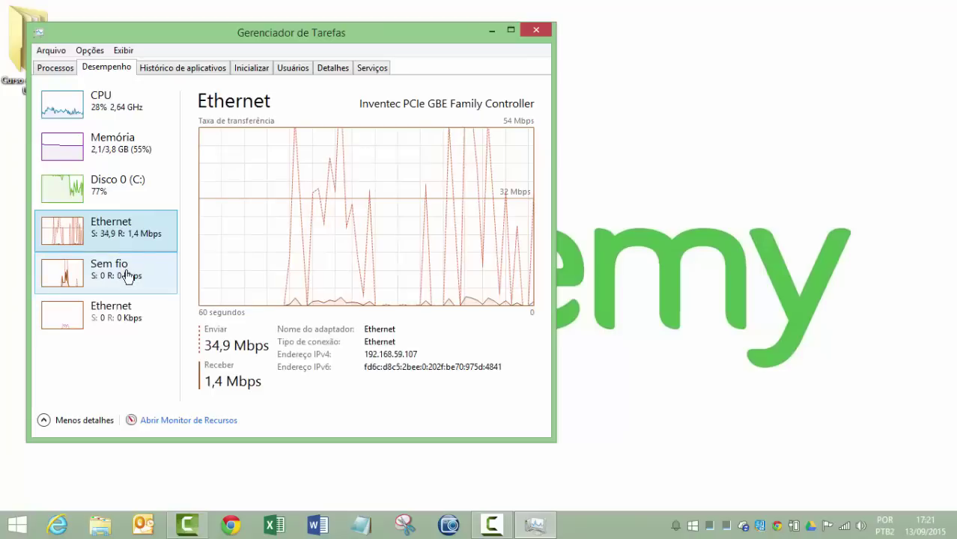
{"action": "left_click", "coordinate": [127, 275]}
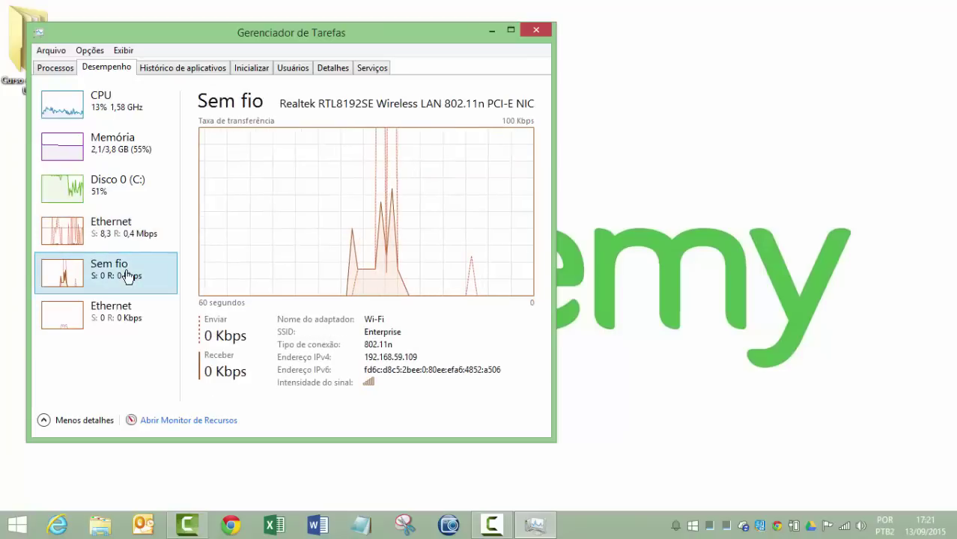
- Check the cloud upload progress, compare the VirtualBox, wireless and wired network graphs, and return to Disco 0 (C:)
{"action": "mouse_move", "coordinate": [744, 526]}
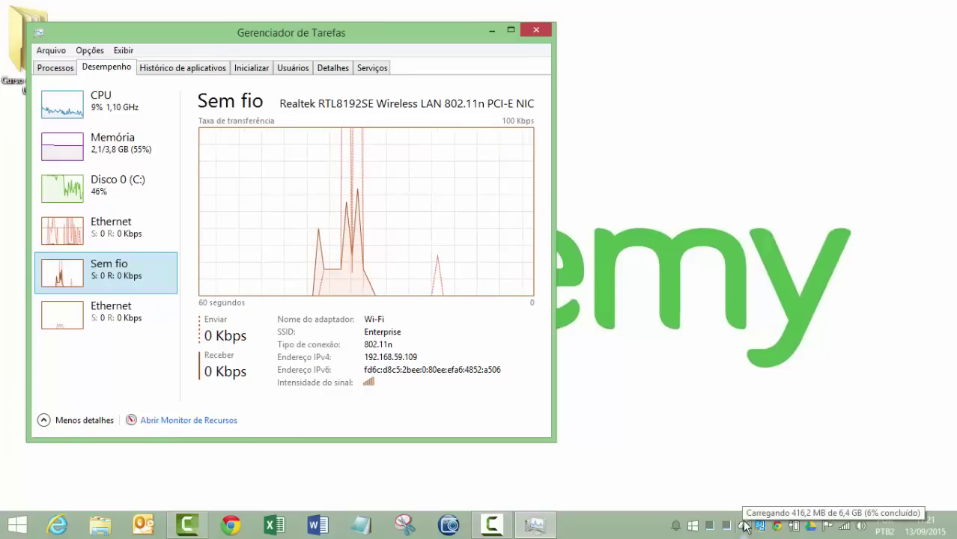
{"action": "left_click", "coordinate": [162, 328]}
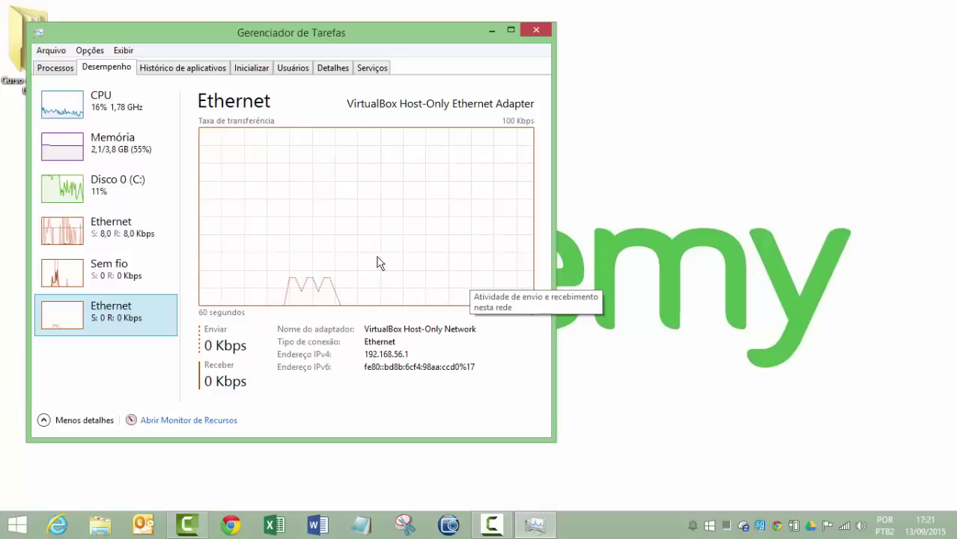
{"action": "left_click", "coordinate": [155, 273]}
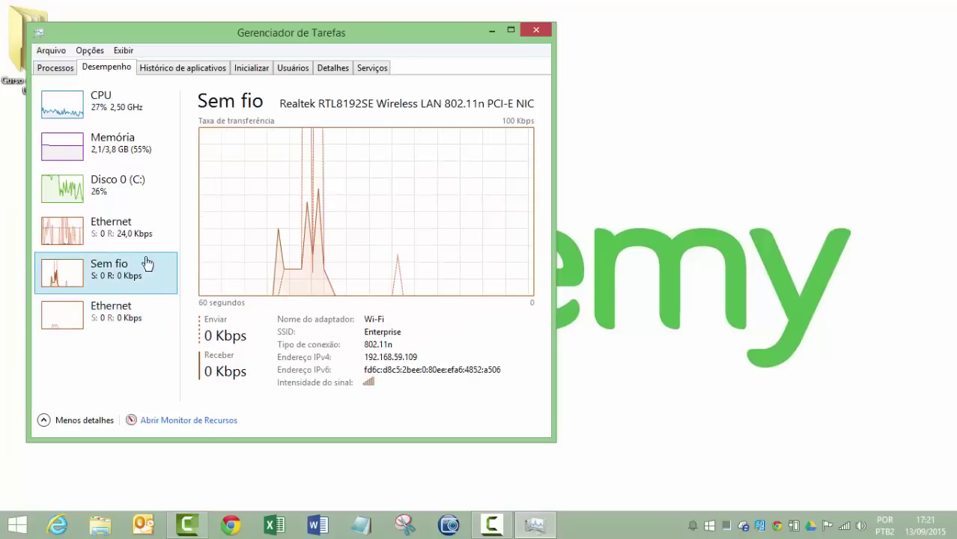
{"action": "left_click", "coordinate": [133, 223]}
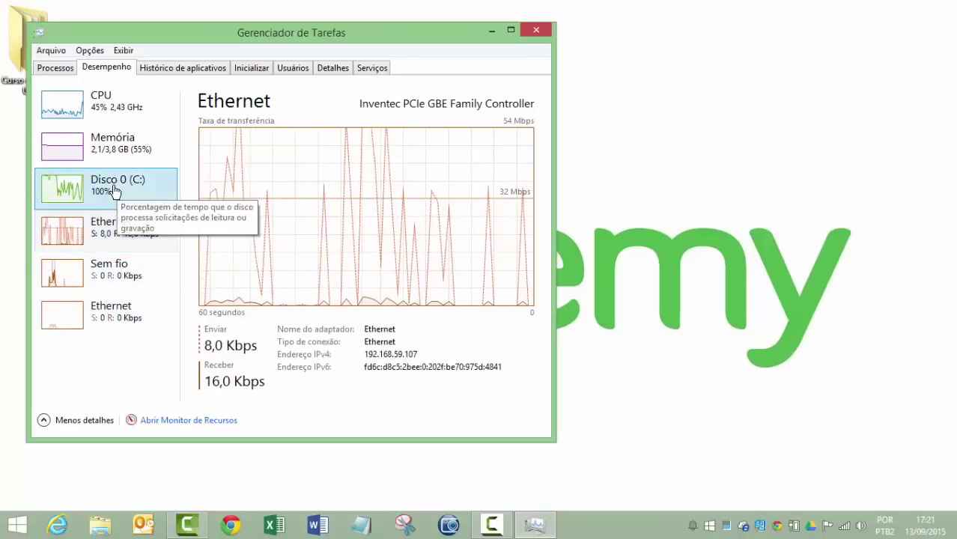
{"action": "left_click", "coordinate": [118, 192]}
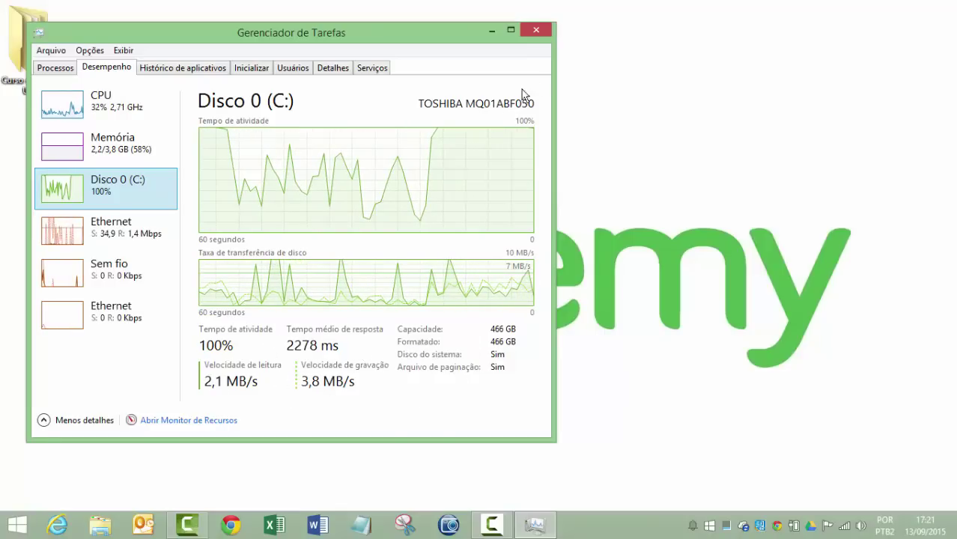
- Review the application usage history, sorting it by network, metered network and update usage, and finally by CPU time
{"action": "left_click", "coordinate": [187, 68]}
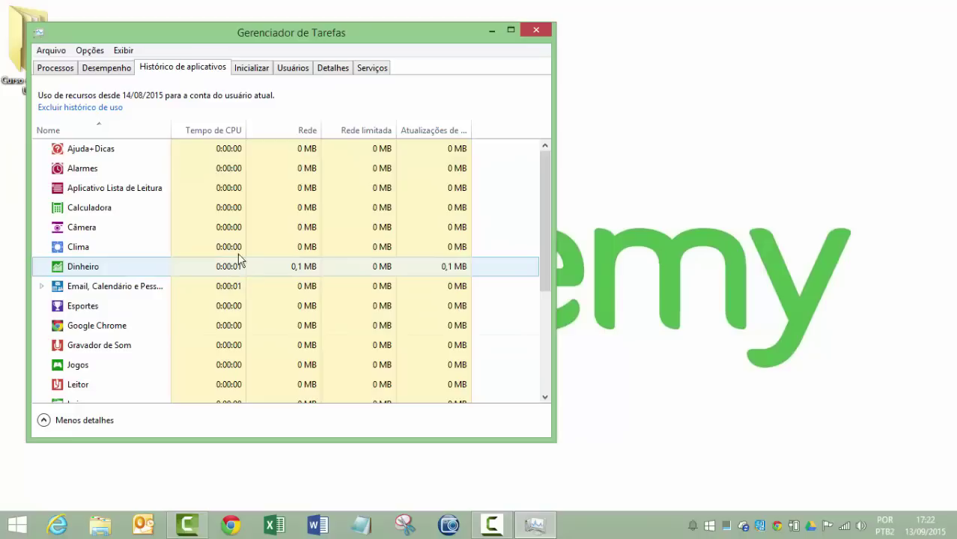
{"action": "left_click", "coordinate": [220, 135]}
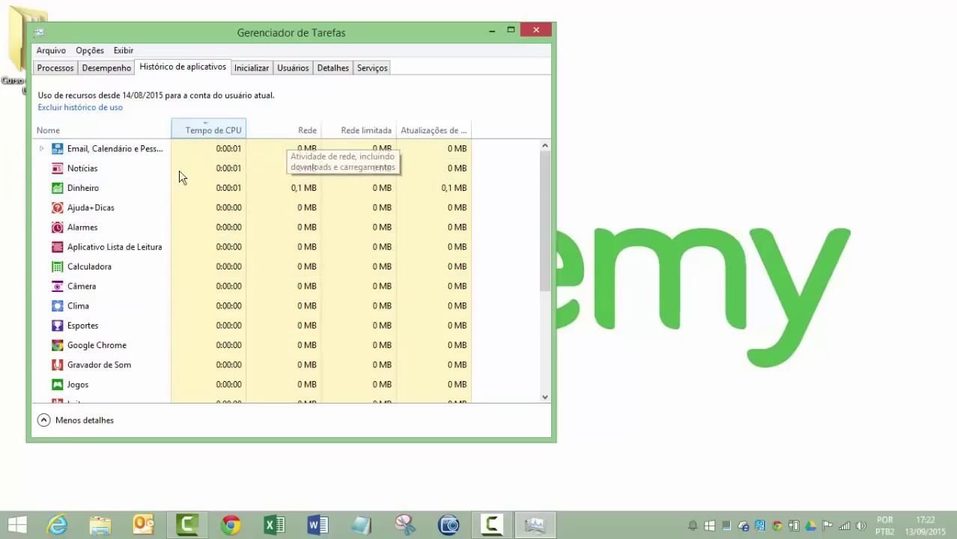
{"action": "left_click", "coordinate": [307, 133]}
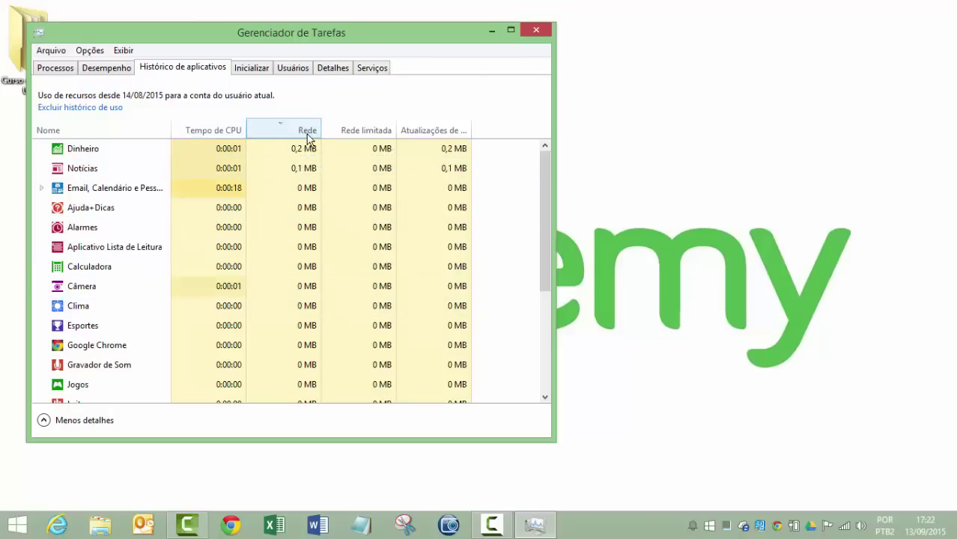
{"action": "left_click", "coordinate": [352, 132]}
{"action": "left_click", "coordinate": [432, 129]}
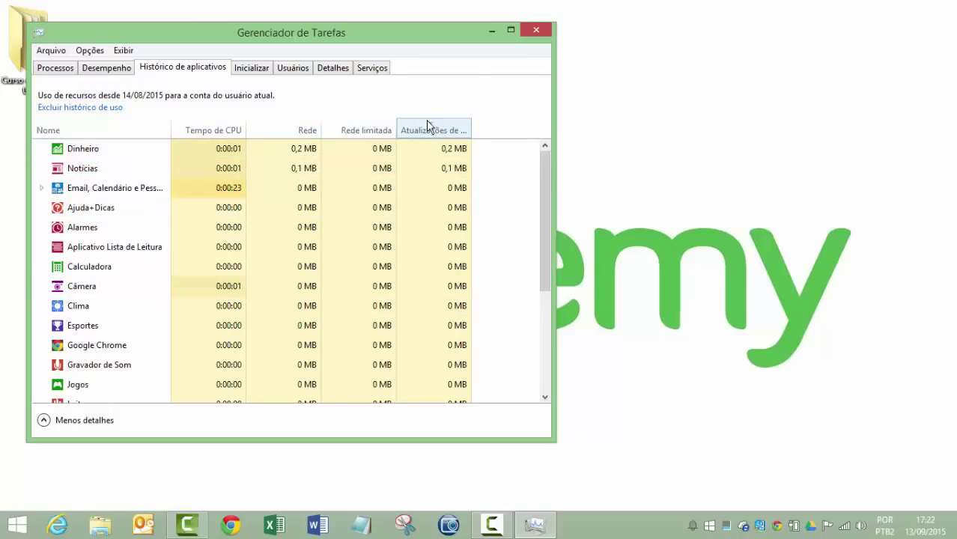
{"action": "left_click", "coordinate": [210, 129]}
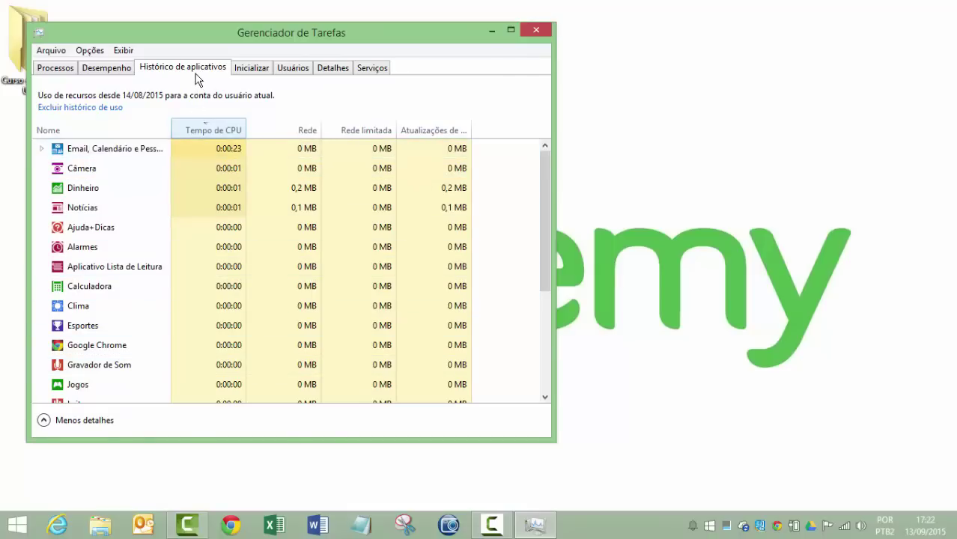
- Review the programs configured to start with Windows, including their status and startup impact
{"action": "left_click", "coordinate": [247, 71]}
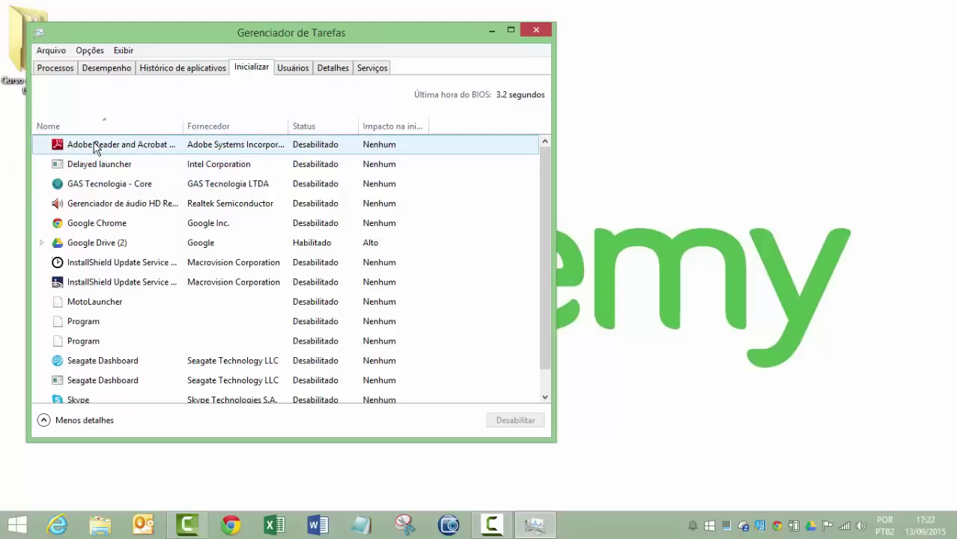
{"action": "scroll", "coordinate": [102, 287], "scroll_direction": "down", "scroll_amount": 1}
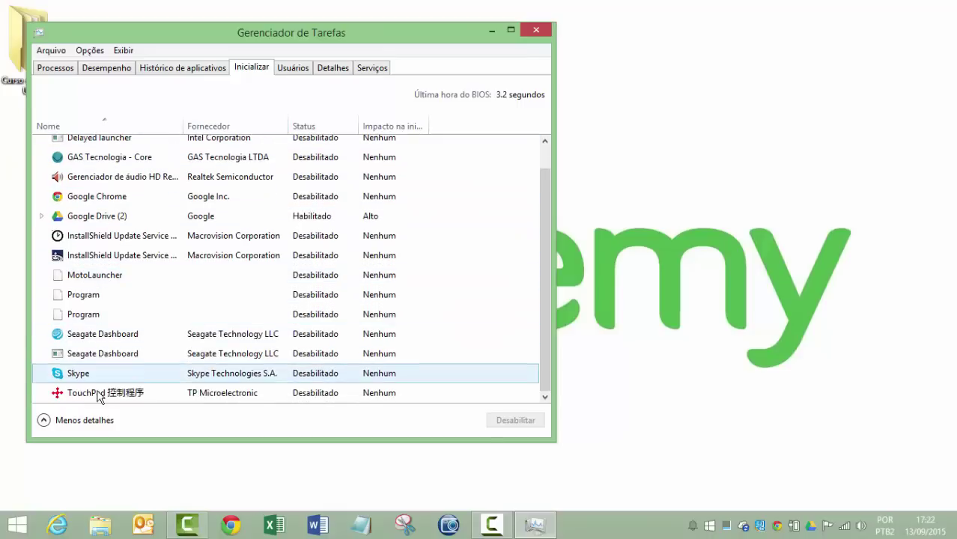
- Widen the Nome column of the startup list to show the full names of the Adobe Reader and other entries
{"action": "scroll", "coordinate": [100, 342], "scroll_direction": "up", "scroll_amount": 1}
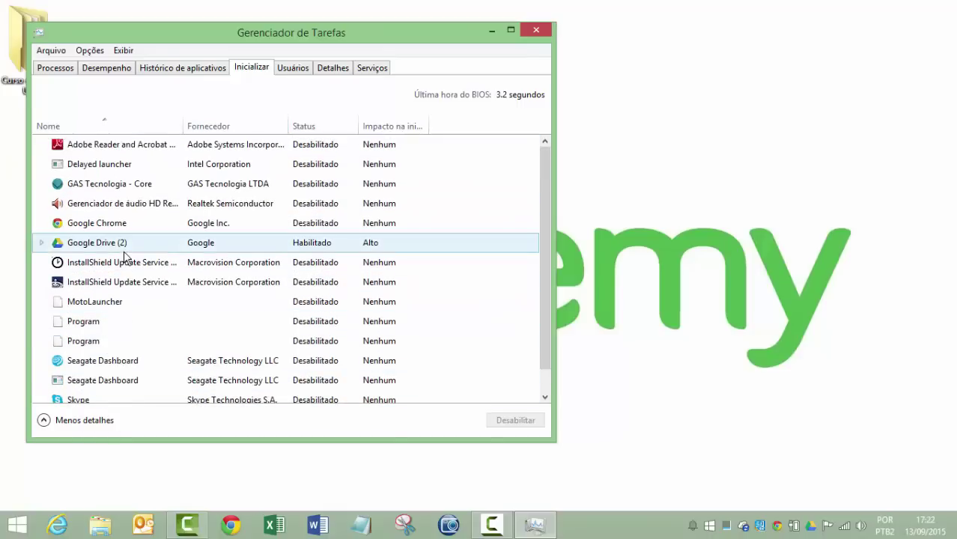
{"action": "left_click", "coordinate": [110, 152]}
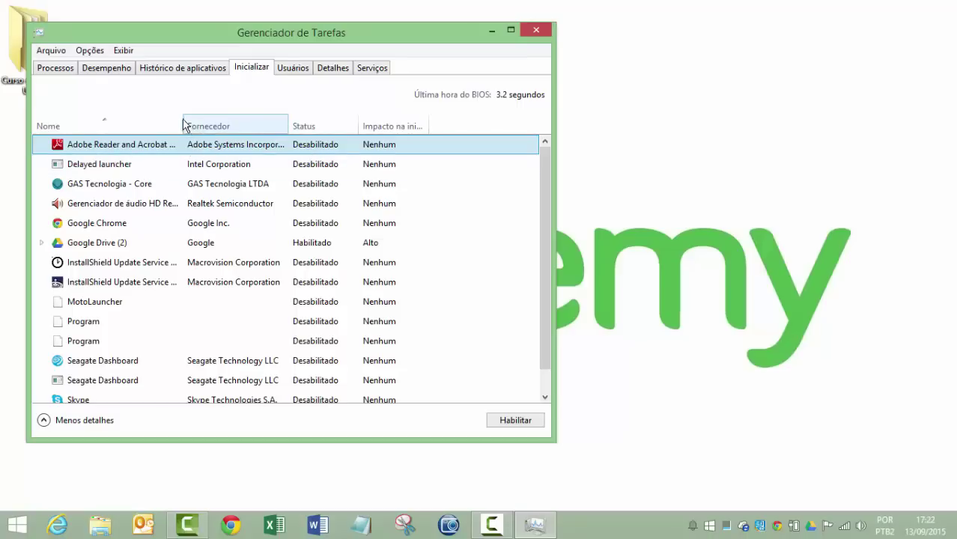
{"action": "left_click_drag", "start_coordinate": [183, 125], "coordinate": [214, 118]}
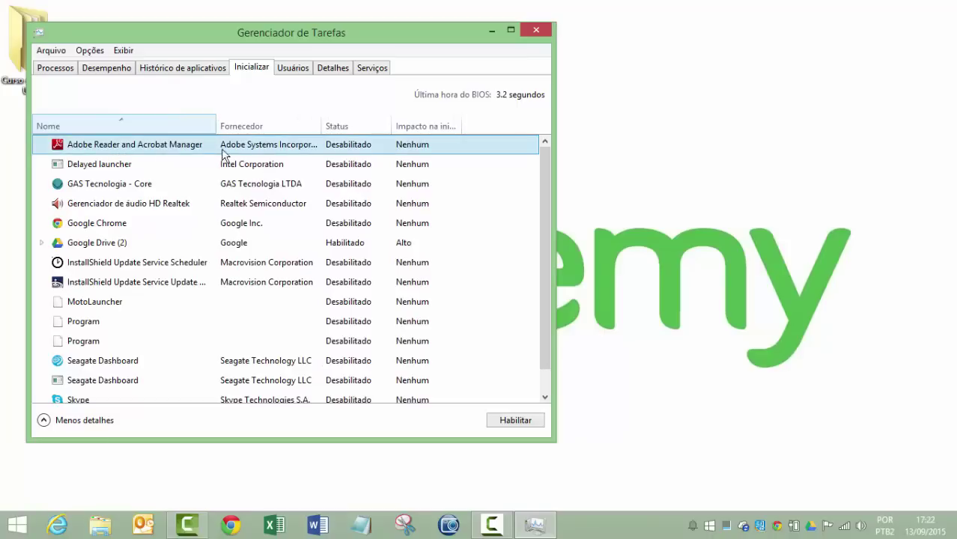
- Examine the startup entries from Delayed launcher to InstallShield Update Service Scheduler, comparing the enable or disable action offered for Google Chrome, Program and Google Drive
{"action": "left_click", "coordinate": [128, 164]}
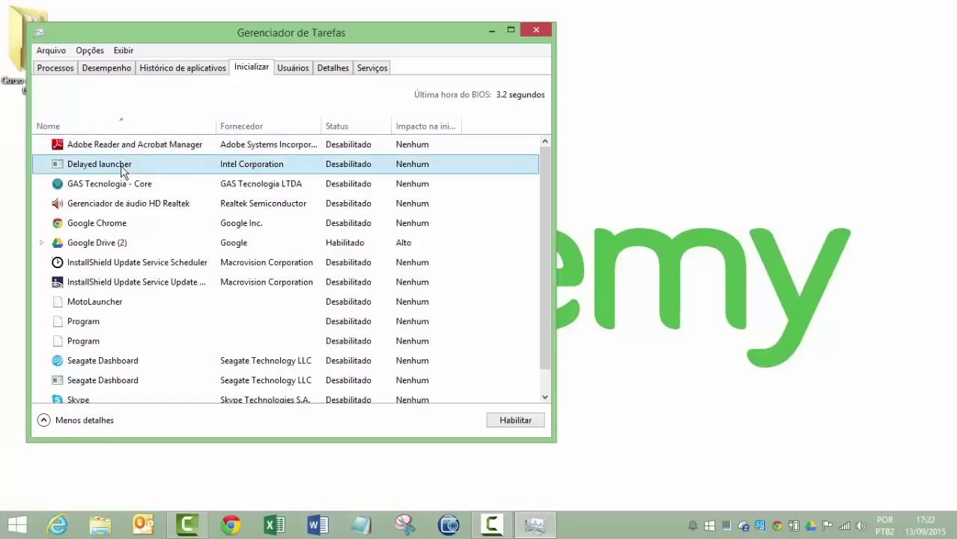
{"action": "left_click", "coordinate": [124, 185]}
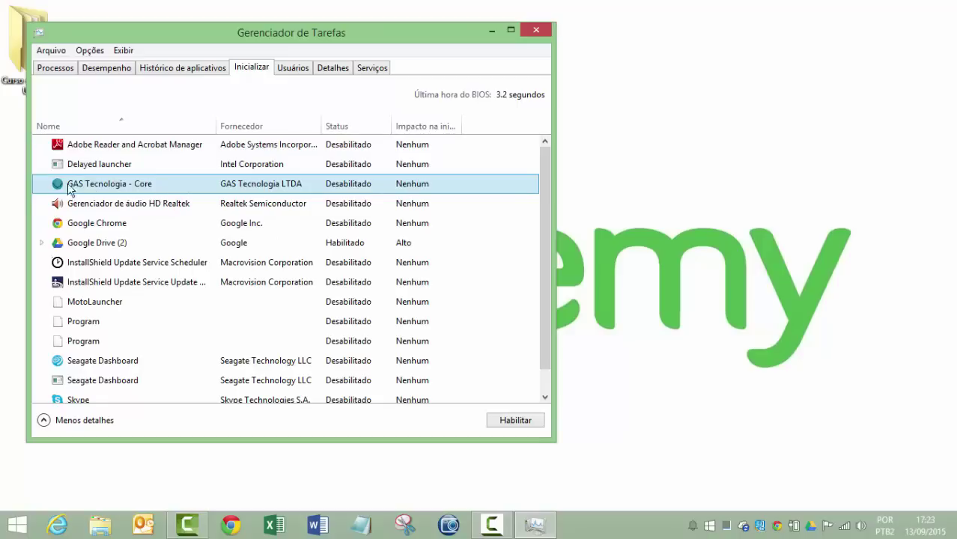
{"action": "left_click", "coordinate": [141, 207]}
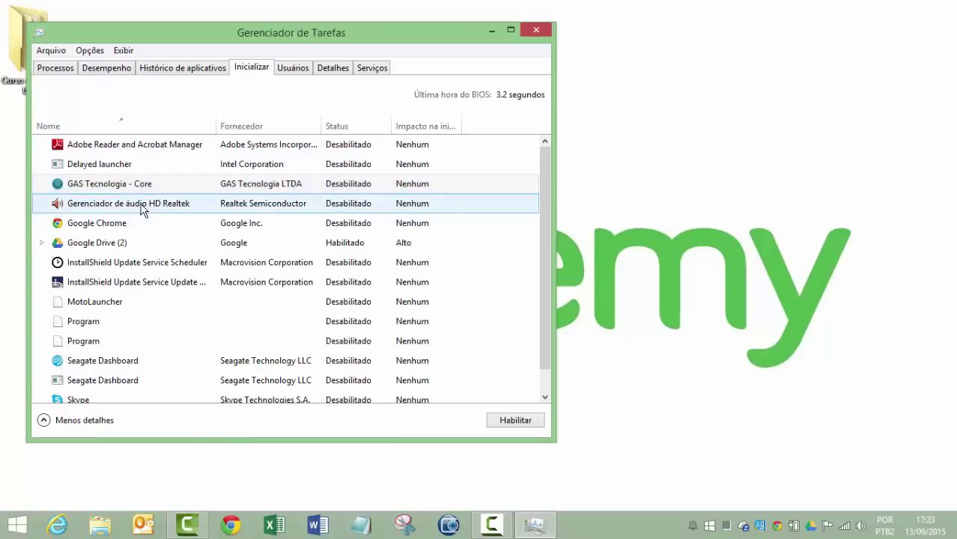
{"action": "left_click", "coordinate": [117, 226]}
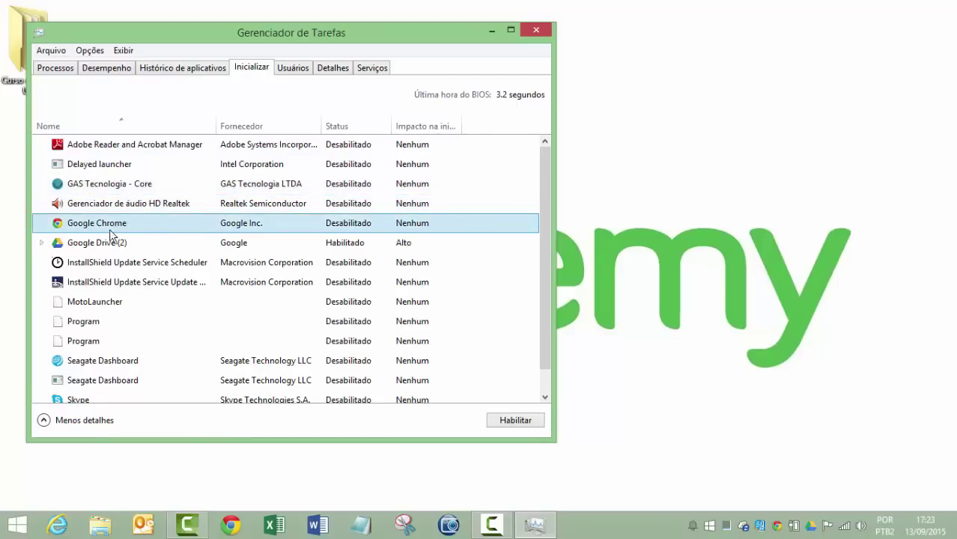
{"action": "left_click", "coordinate": [121, 247]}
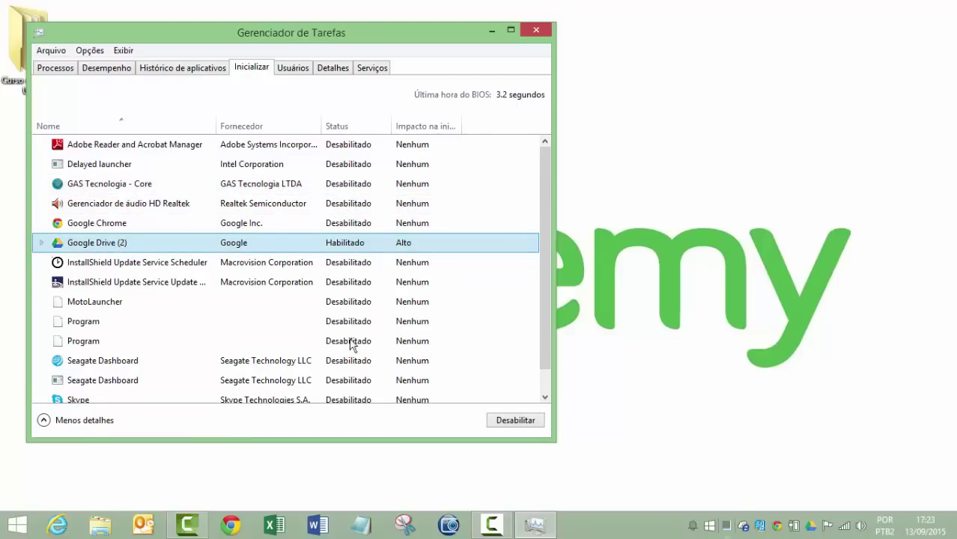
{"action": "left_click", "coordinate": [154, 225]}
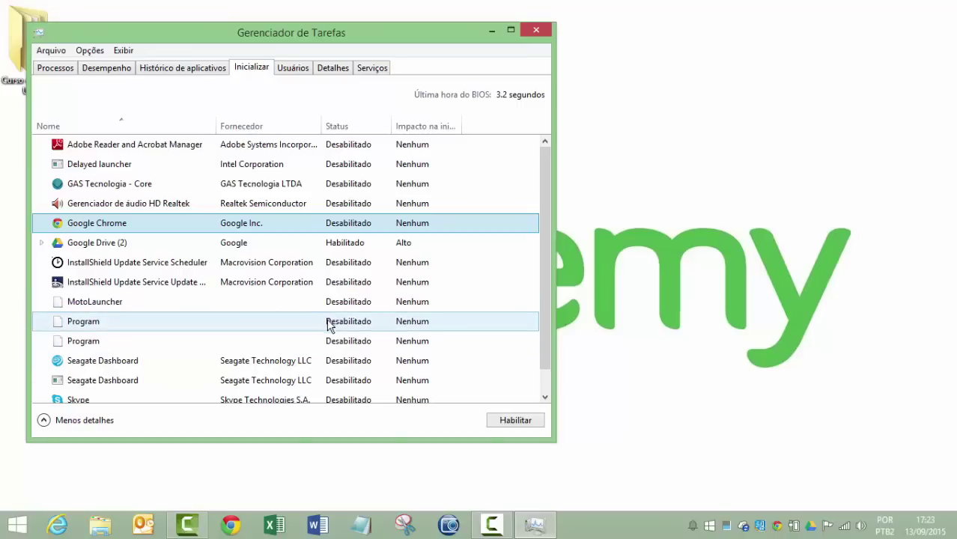
{"action": "left_click", "coordinate": [105, 341]}
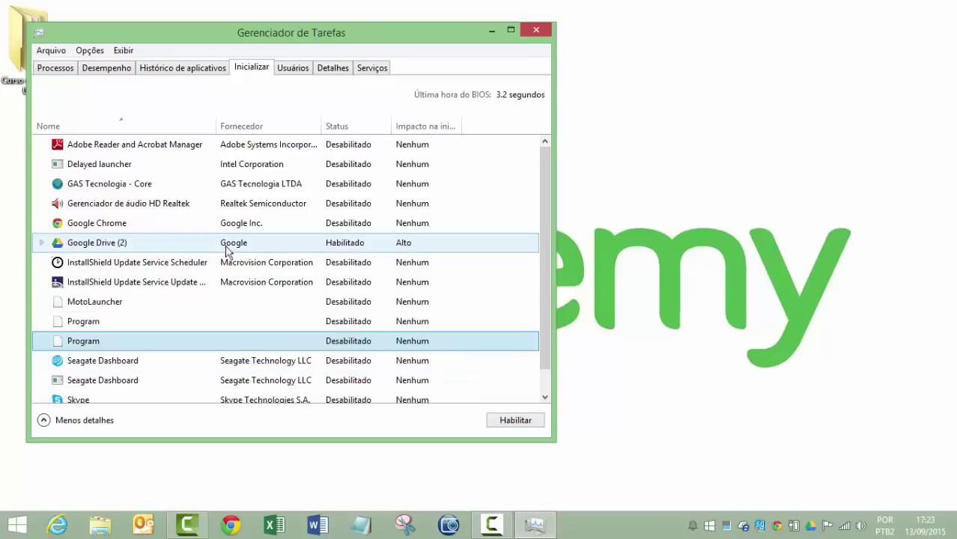
{"action": "left_click", "coordinate": [106, 244]}
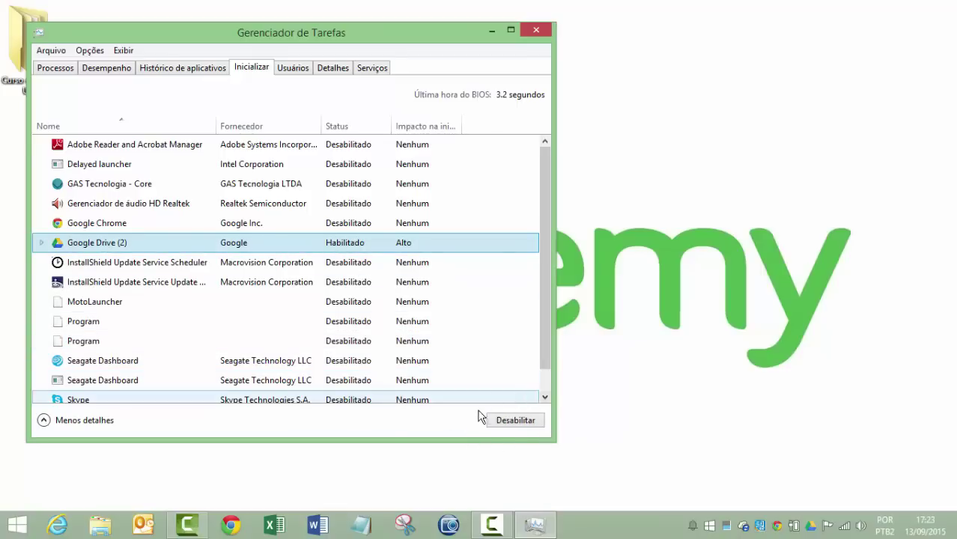
{"action": "left_click", "coordinate": [131, 269]}
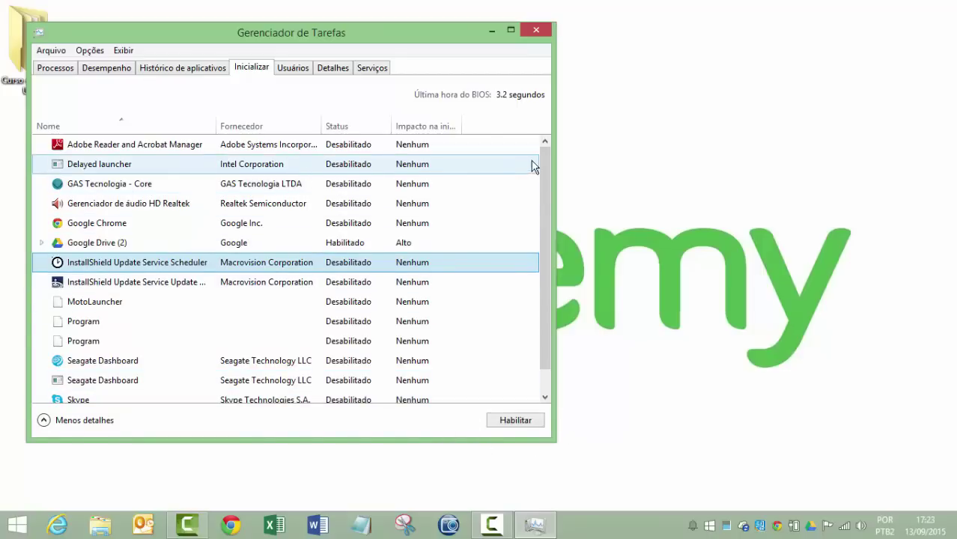
- Enable Skype to start automatically with Windows
{"action": "left_click_drag", "start_coordinate": [542, 167], "coordinate": [538, 209]}
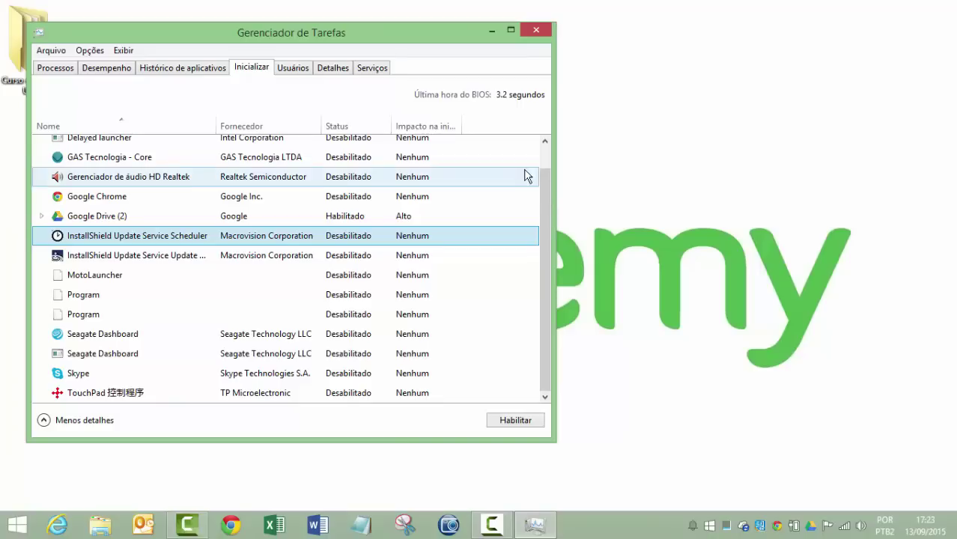
{"action": "scroll", "coordinate": [549, 164], "scroll_direction": "up", "scroll_amount": 1}
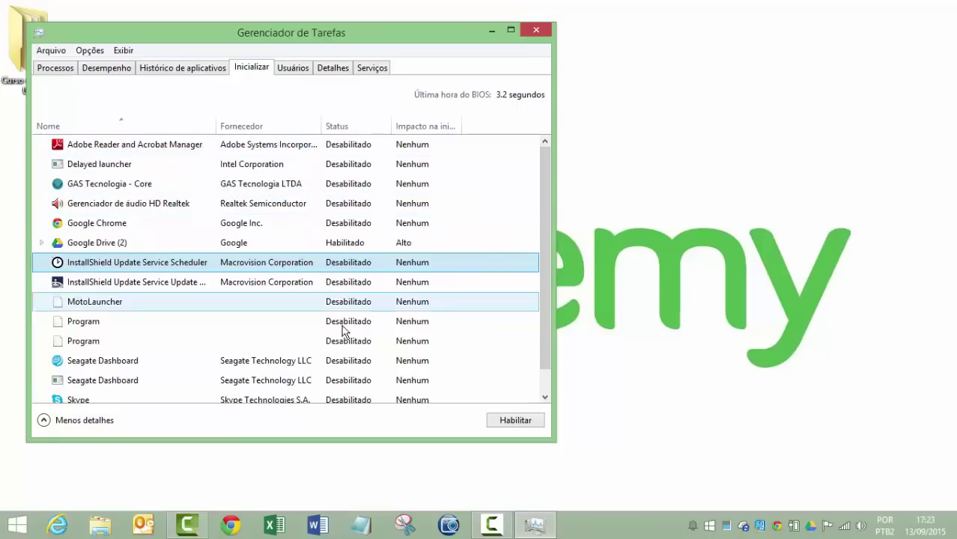
{"action": "scroll", "coordinate": [347, 396], "scroll_direction": "down", "scroll_amount": 1}
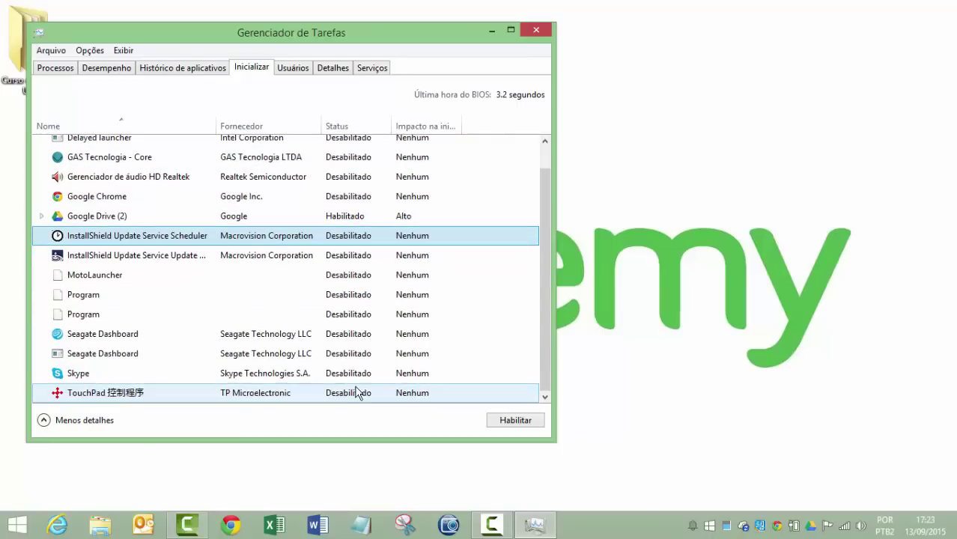
{"action": "left_click", "coordinate": [104, 378]}
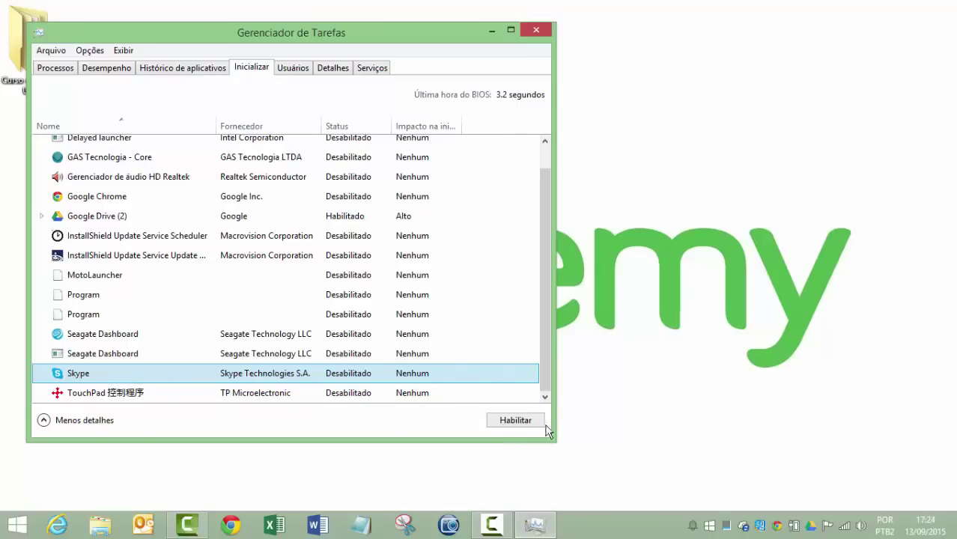
{"action": "left_click", "coordinate": [516, 420]}
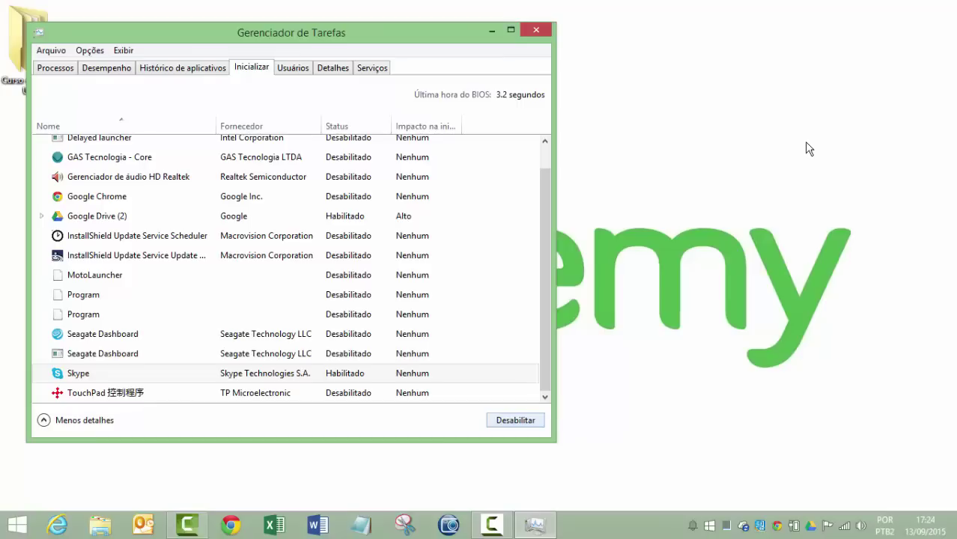
{"action": "left_click", "coordinate": [100, 294]}
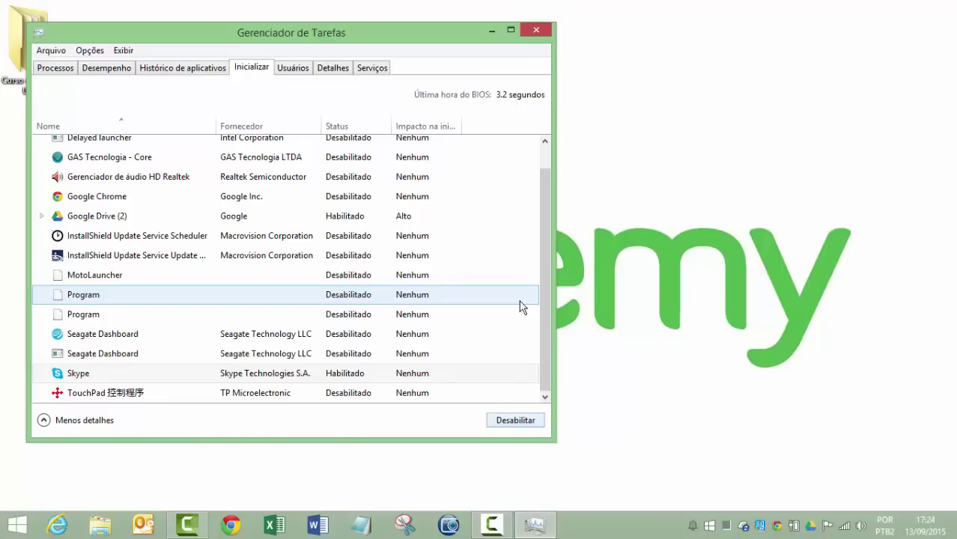
- Review the signed-in user's CPU, memory, disk and network usage, expanding and collapsing the account's process list
{"action": "left_click", "coordinate": [299, 66]}
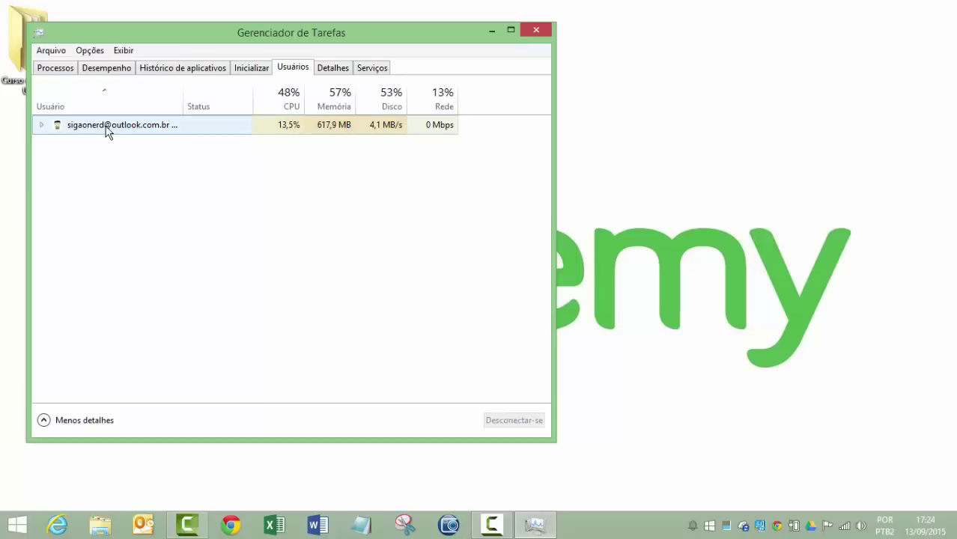
{"action": "left_click", "coordinate": [42, 126]}
{"action": "left_click", "coordinate": [42, 125]}
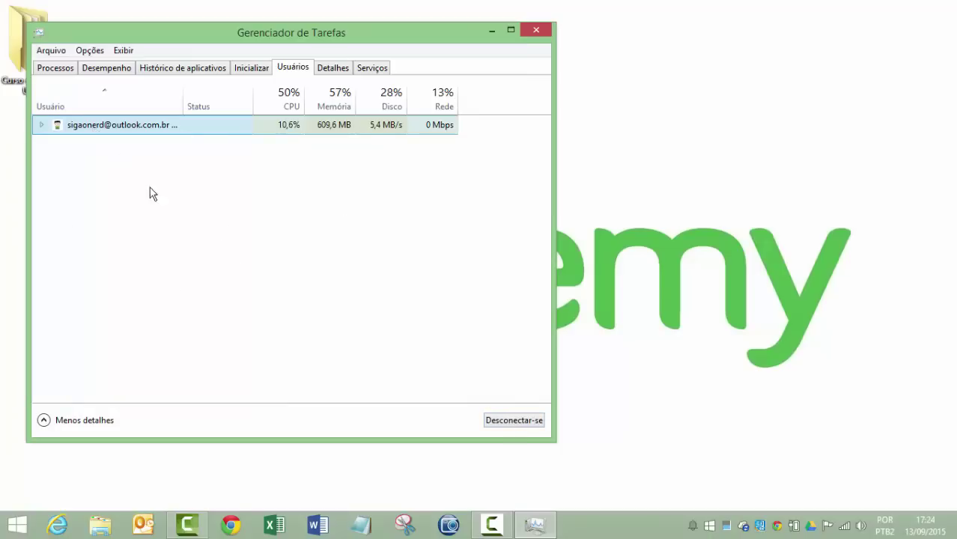
{"action": "left_click", "coordinate": [68, 144]}
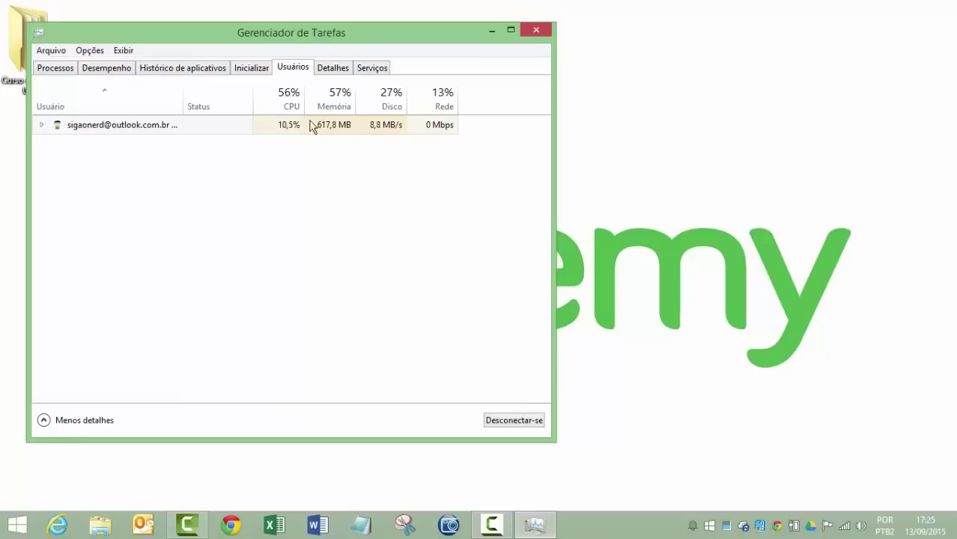
- Examine the detailed list of running processes, including chrome.exe, CamtasiaStudio.exe and dllhost.exe, with their PID, user, CPU, memory and description
{"action": "left_click", "coordinate": [337, 71]}
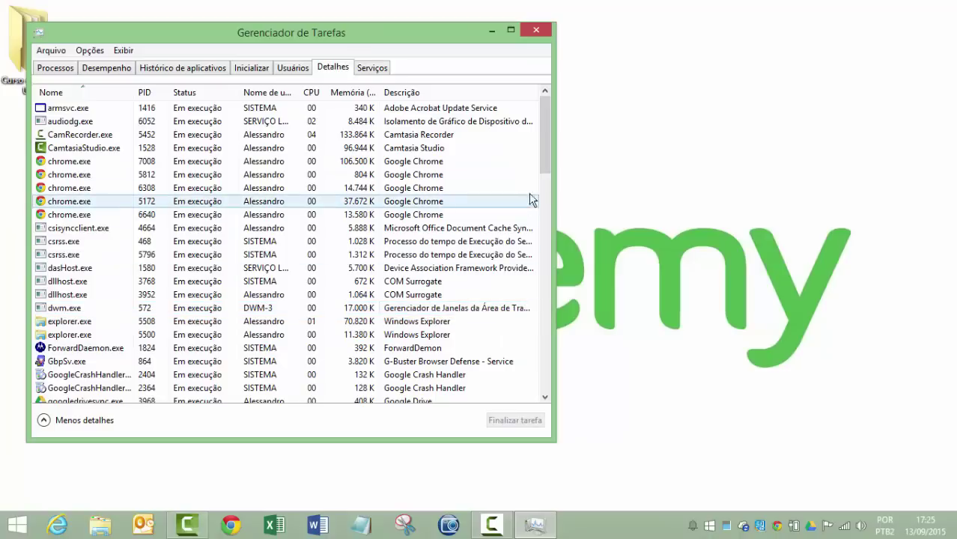
{"action": "left_click_drag", "start_coordinate": [544, 143], "coordinate": [546, 112]}
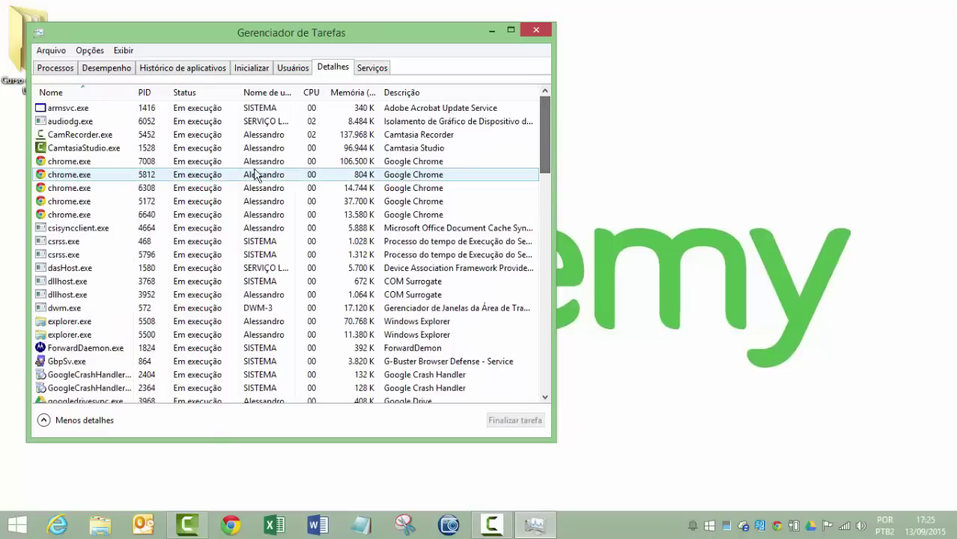
{"action": "left_click", "coordinate": [73, 164]}
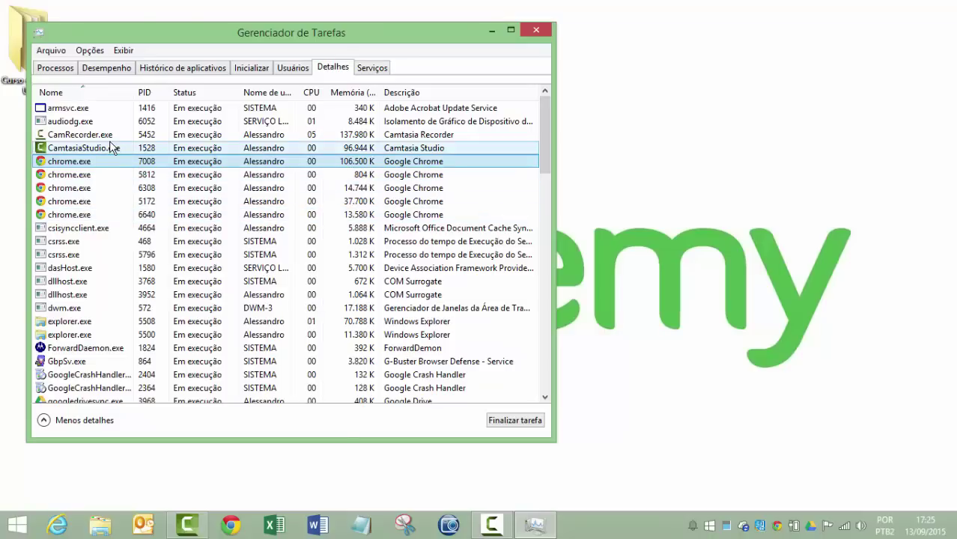
{"action": "left_click", "coordinate": [366, 152]}
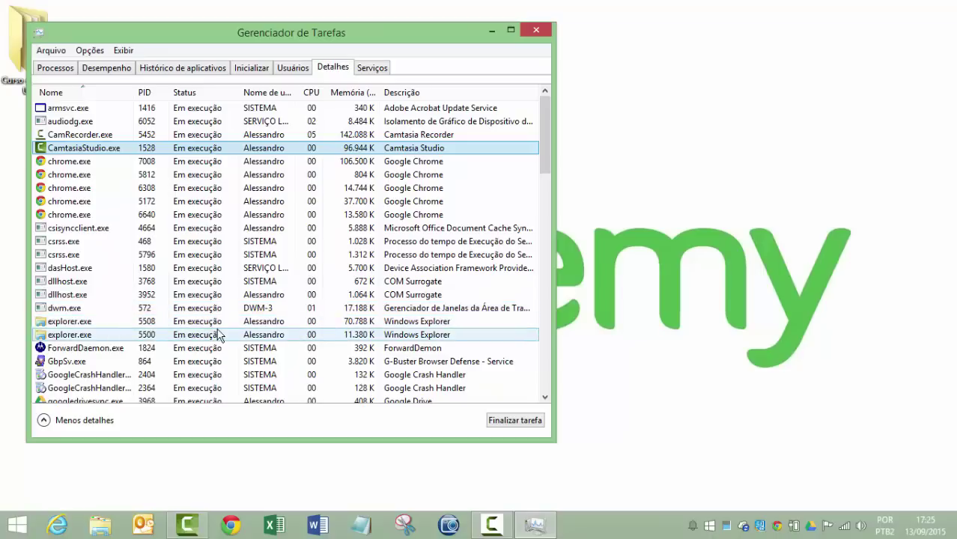
{"action": "scroll", "coordinate": [137, 228], "scroll_direction": "down", "scroll_amount": 2}
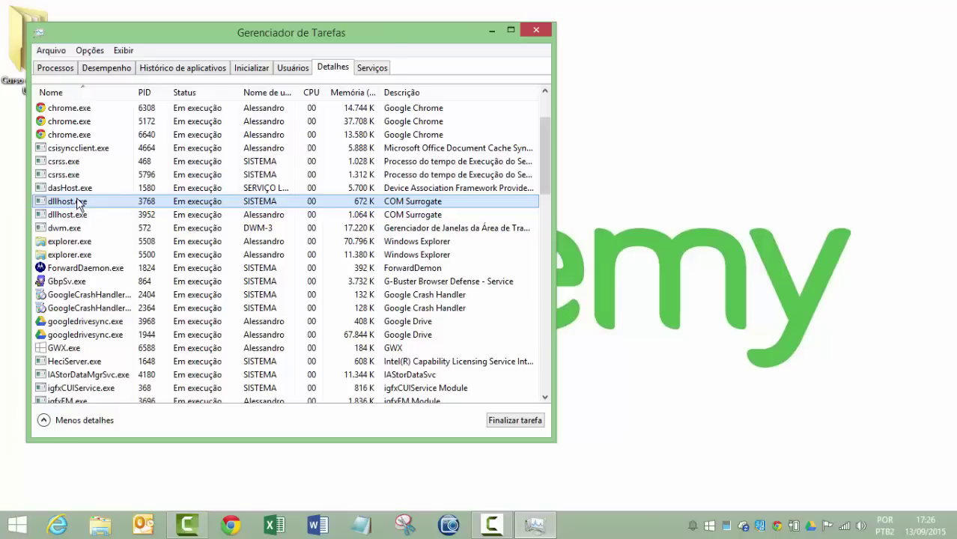
{"action": "scroll", "coordinate": [78, 202], "scroll_direction": "up", "scroll_amount": 2}
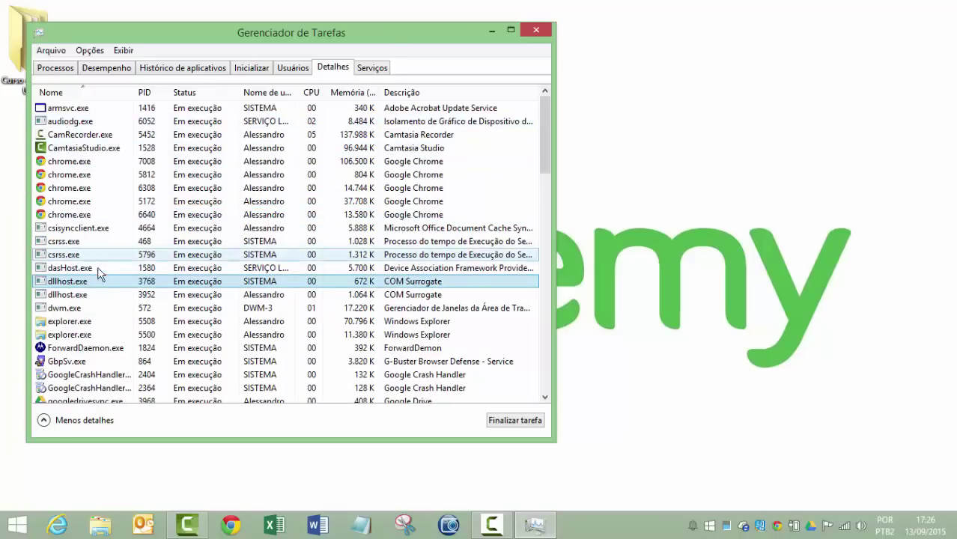
{"action": "scroll", "coordinate": [102, 279], "scroll_direction": "down", "scroll_amount": 4}
{"action": "scroll", "coordinate": [101, 277], "scroll_direction": "down", "scroll_amount": 20}
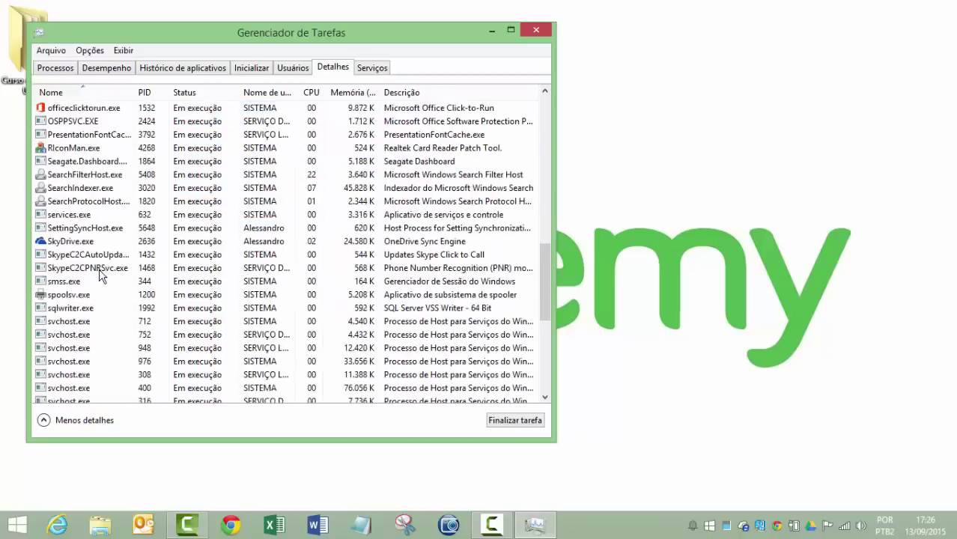
{"action": "scroll", "coordinate": [82, 285], "scroll_direction": "down", "scroll_amount": 2}
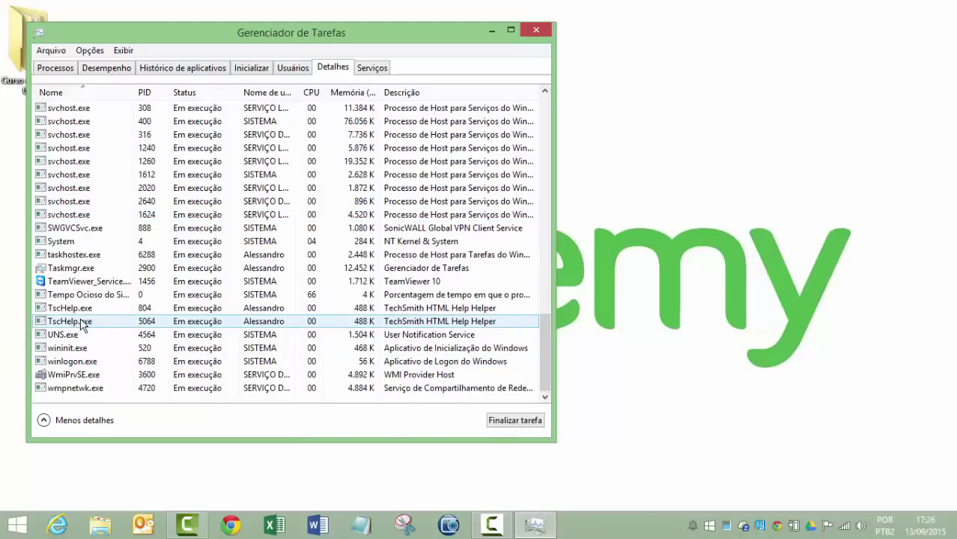
{"action": "scroll", "coordinate": [83, 323], "scroll_direction": "up", "scroll_amount": 20}
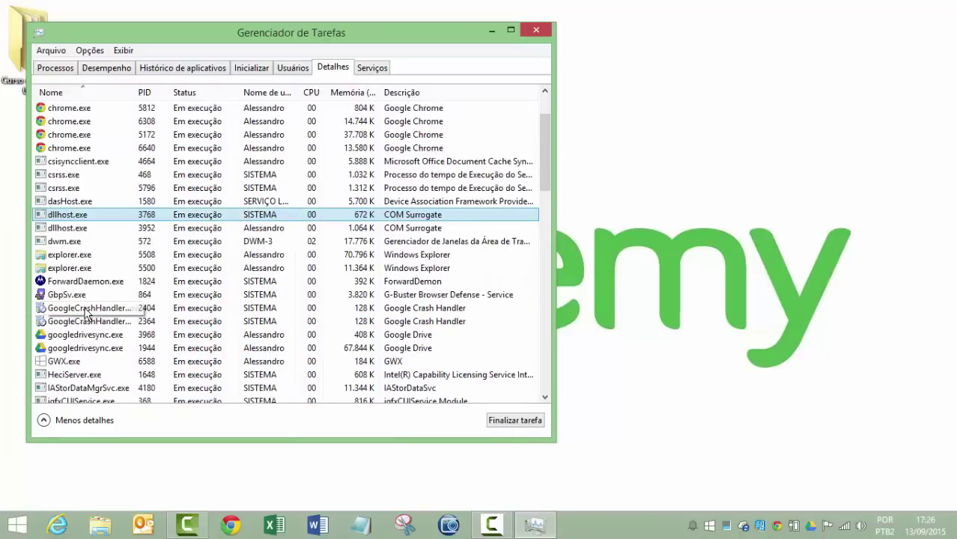
- Glance at the services list, then inspect the actions available for the Gerenciador de Tarefas application and expand its entry among the processes
{"action": "left_click", "coordinate": [373, 68]}
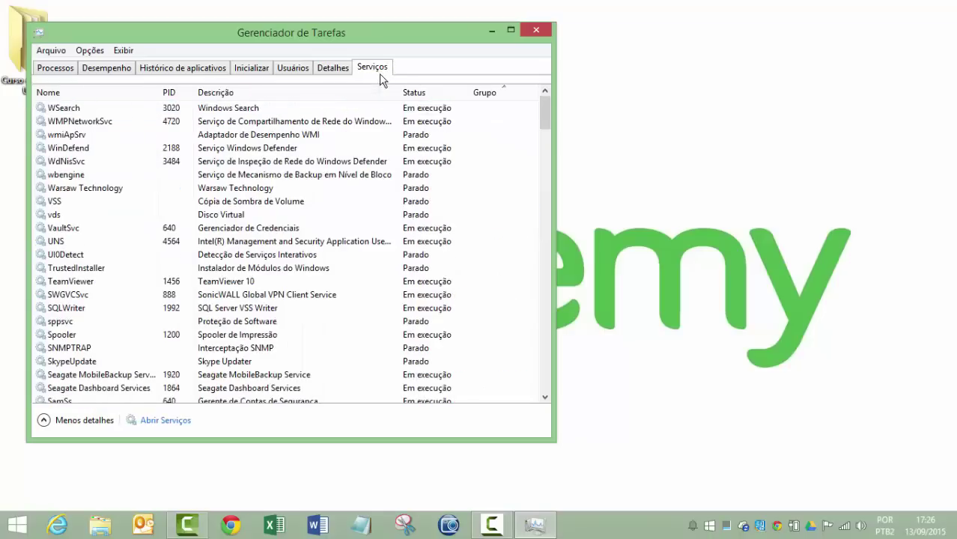
{"action": "left_click", "coordinate": [57, 67]}
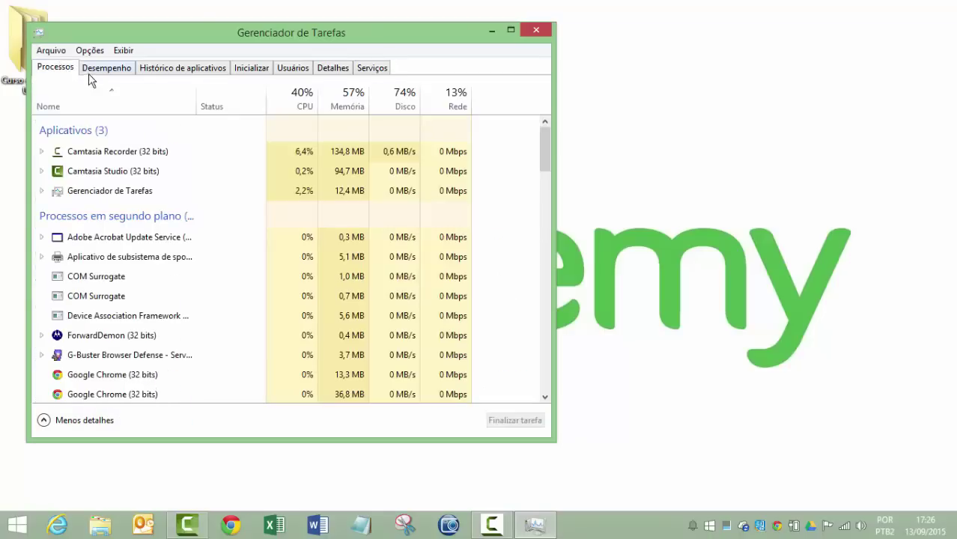
{"action": "right_click", "coordinate": [86, 194]}
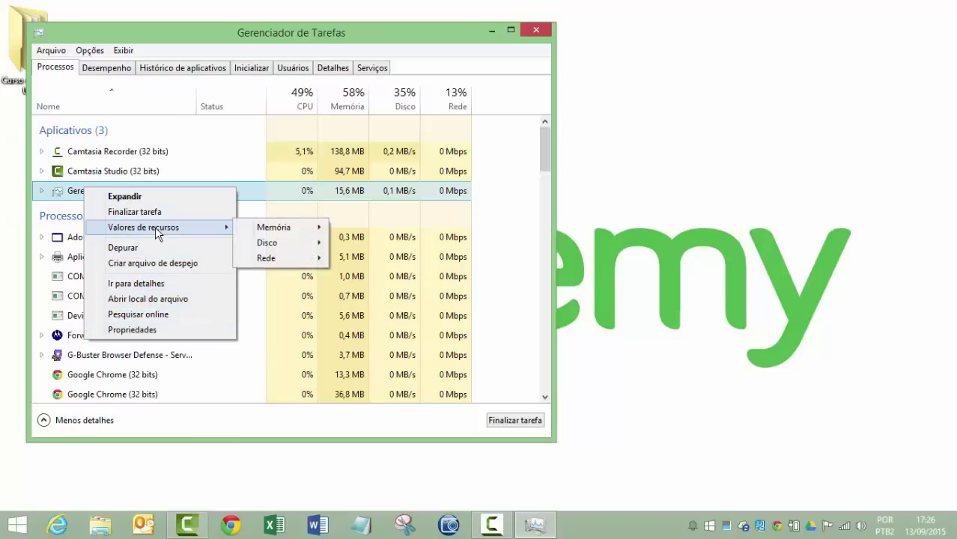
{"action": "left_click", "coordinate": [337, 163]}
{"action": "left_click", "coordinate": [43, 191]}
{"action": "right_click", "coordinate": [84, 208]}
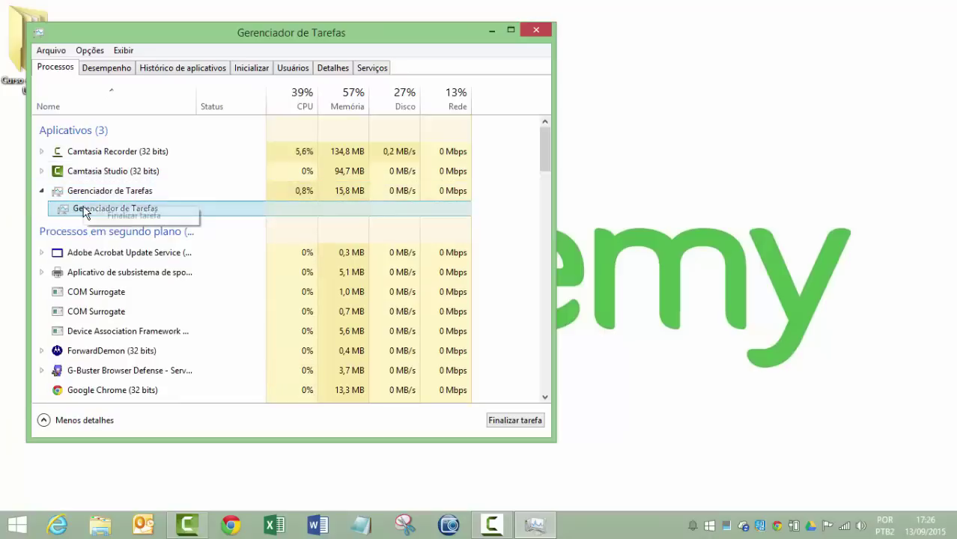
- Open the full Services console from Task Manager's services list and move its window aside
{"action": "left_click", "coordinate": [372, 67]}
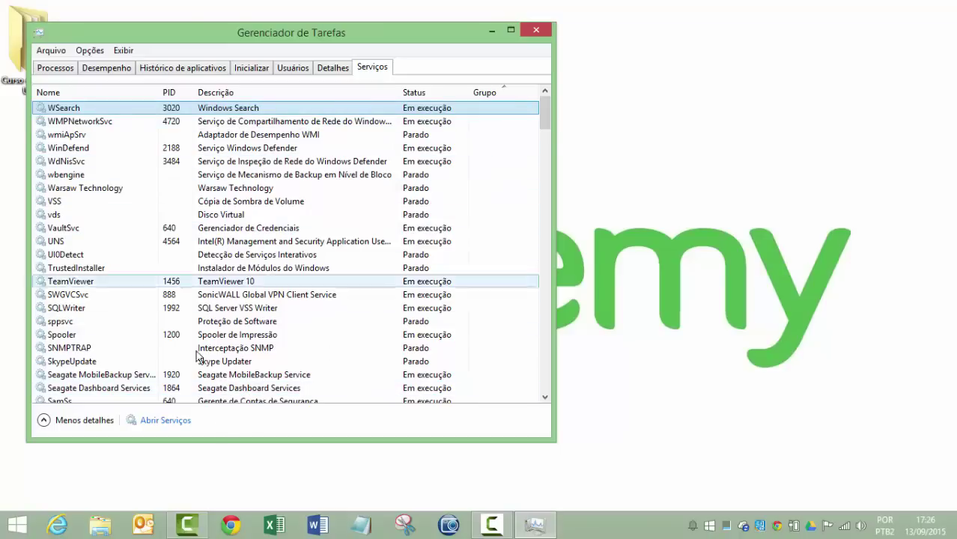
{"action": "left_click", "coordinate": [153, 420]}
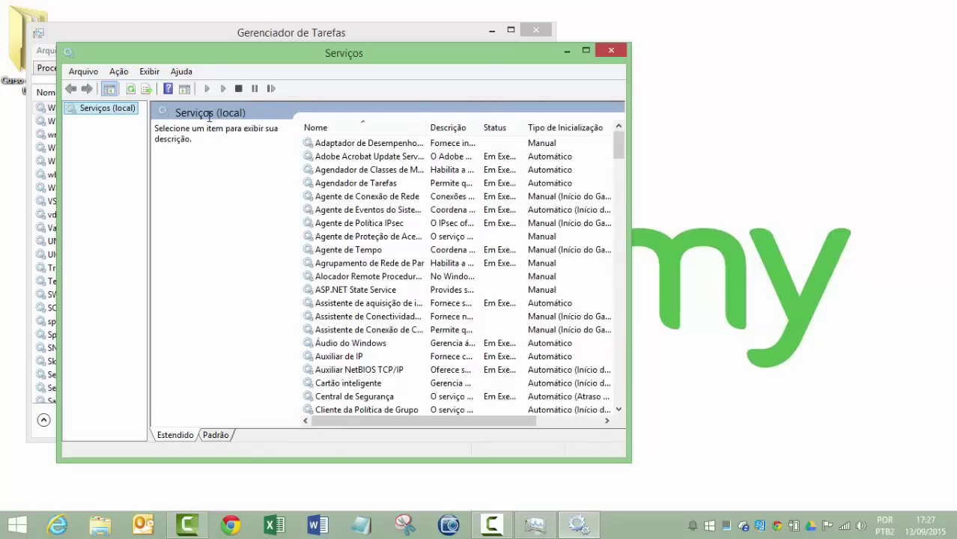
{"action": "left_click_drag", "start_coordinate": [196, 60], "coordinate": [437, 56]}
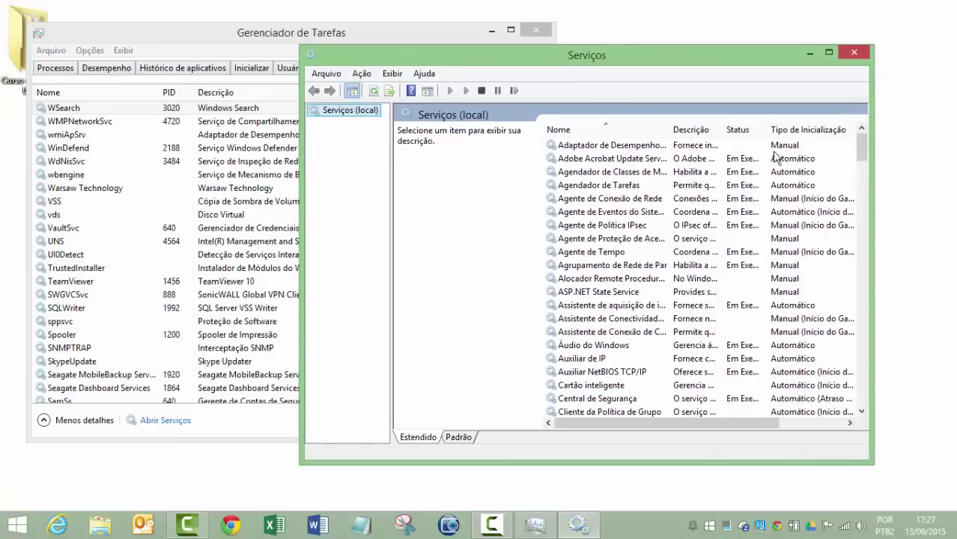
- Select the Spooler de Impressão service, maximize the console and widen the Nome column to fit the full service names
{"action": "left_click_drag", "start_coordinate": [861, 161], "coordinate": [859, 383]}
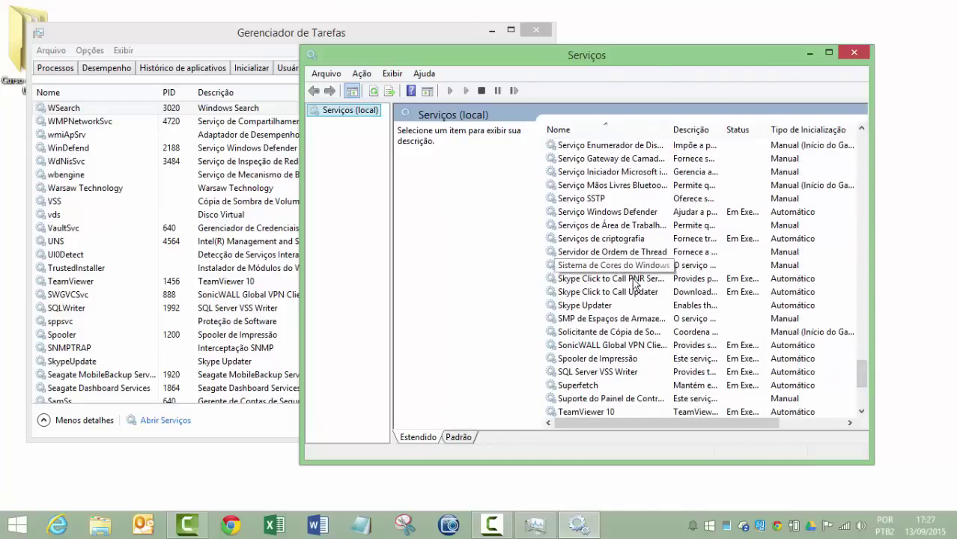
{"action": "left_click", "coordinate": [608, 360]}
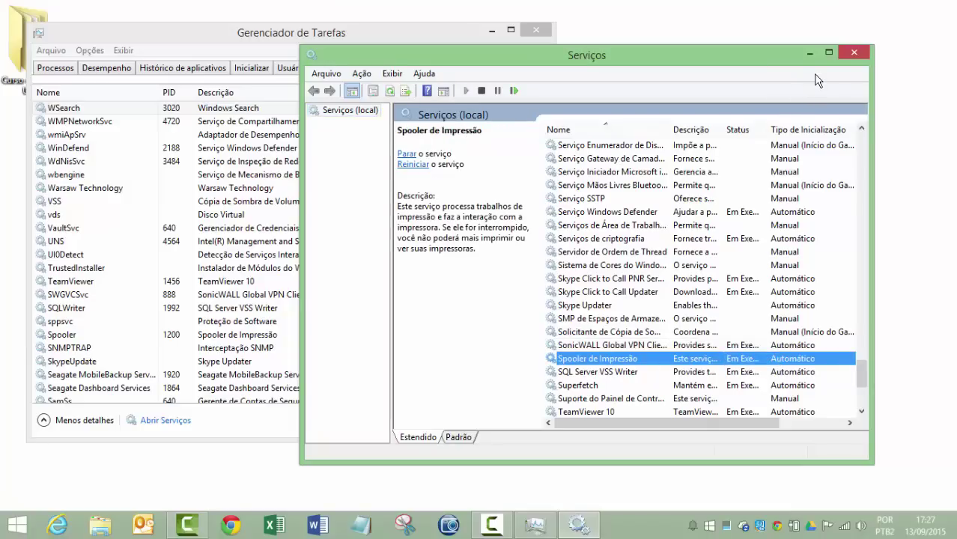
{"action": "left_click", "coordinate": [829, 52]}
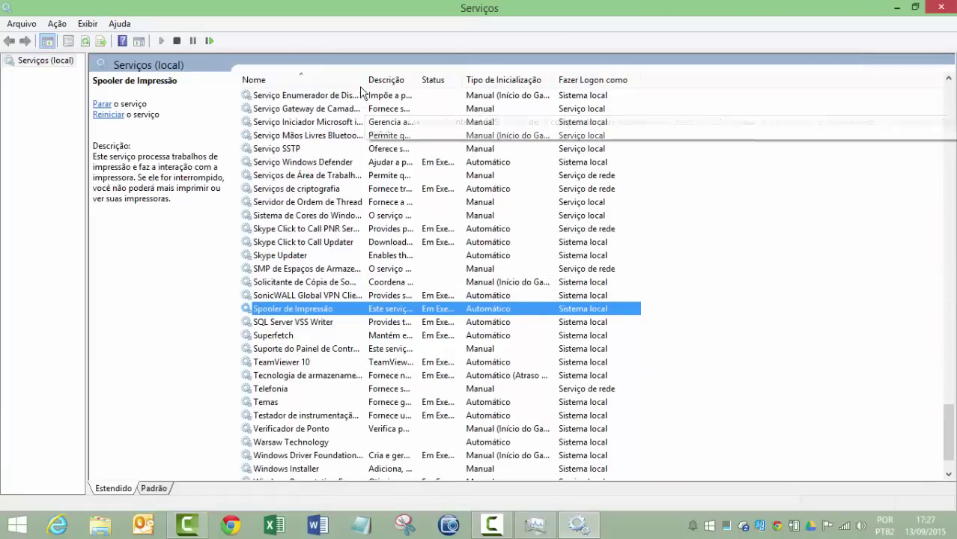
{"action": "left_click_drag", "start_coordinate": [366, 80], "coordinate": [472, 79]}
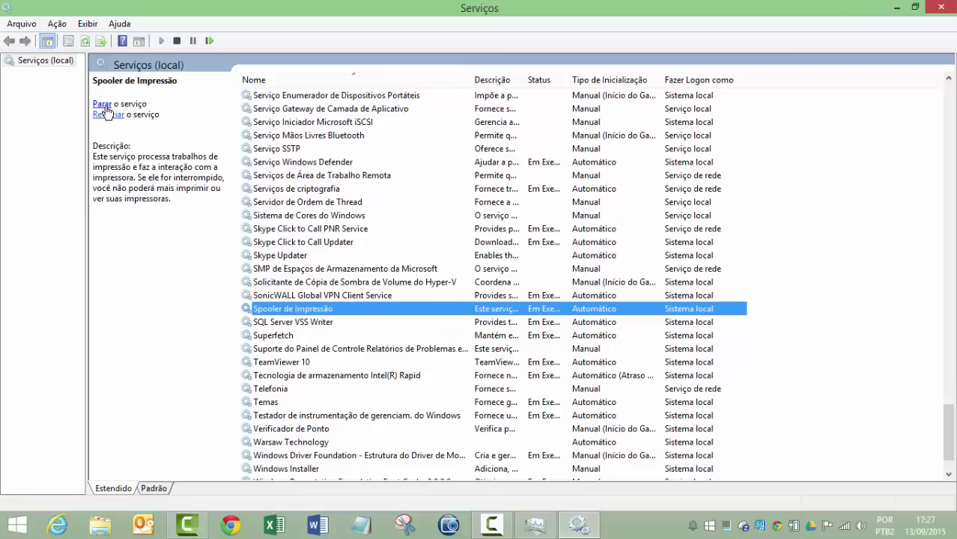
- Stop the Spooler de Impressão service and start it again
{"action": "right_click", "coordinate": [333, 315]}
{"action": "left_click", "coordinate": [367, 335]}
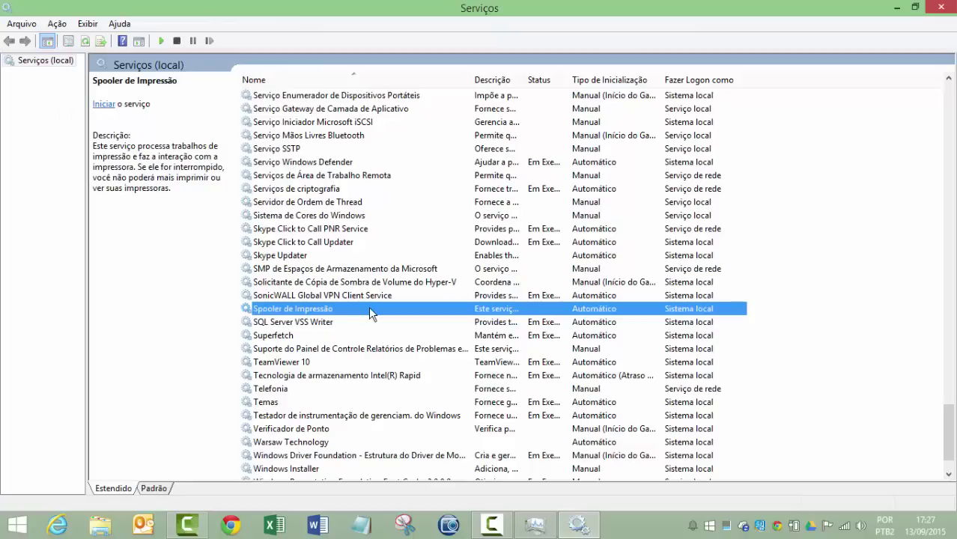
{"action": "right_click", "coordinate": [292, 312]}
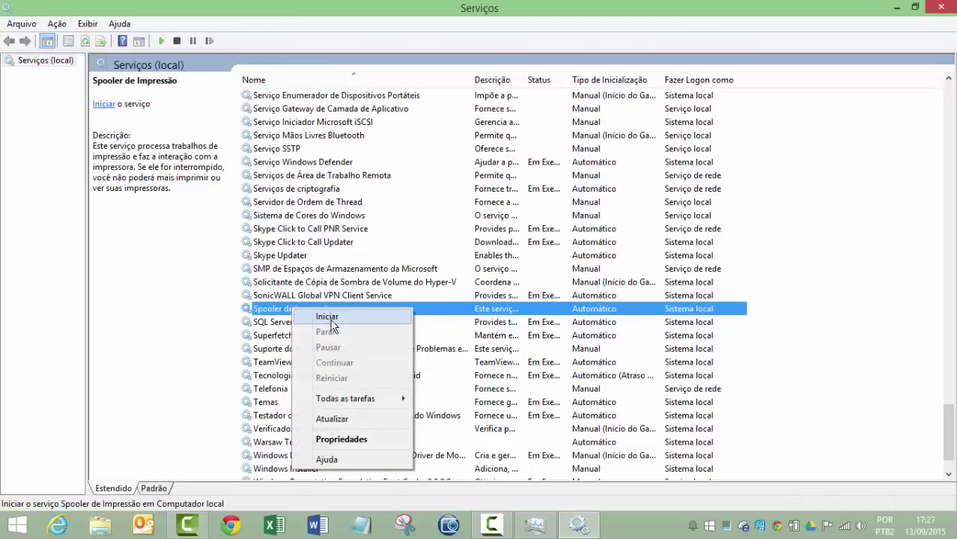
{"action": "left_click", "coordinate": [327, 317]}
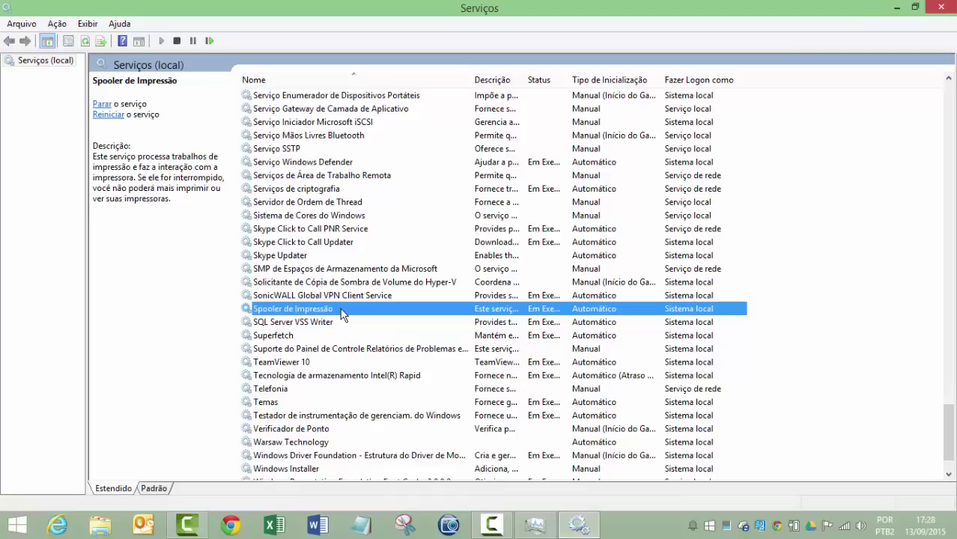
- Try setting the TeamViewer 10 service's startup type to Manual in its properties, and cancel without applying it
{"action": "left_click", "coordinate": [313, 361]}
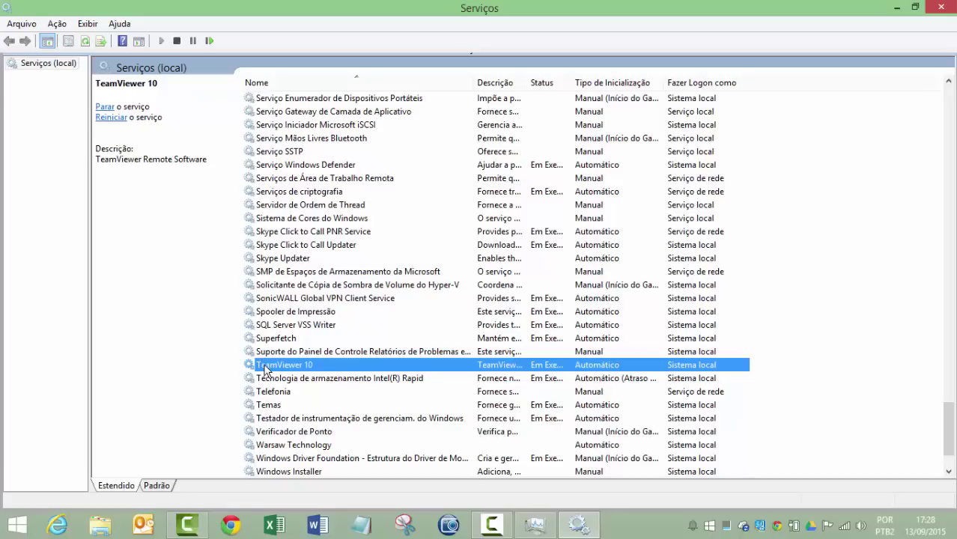
{"action": "right_click", "coordinate": [267, 368]}
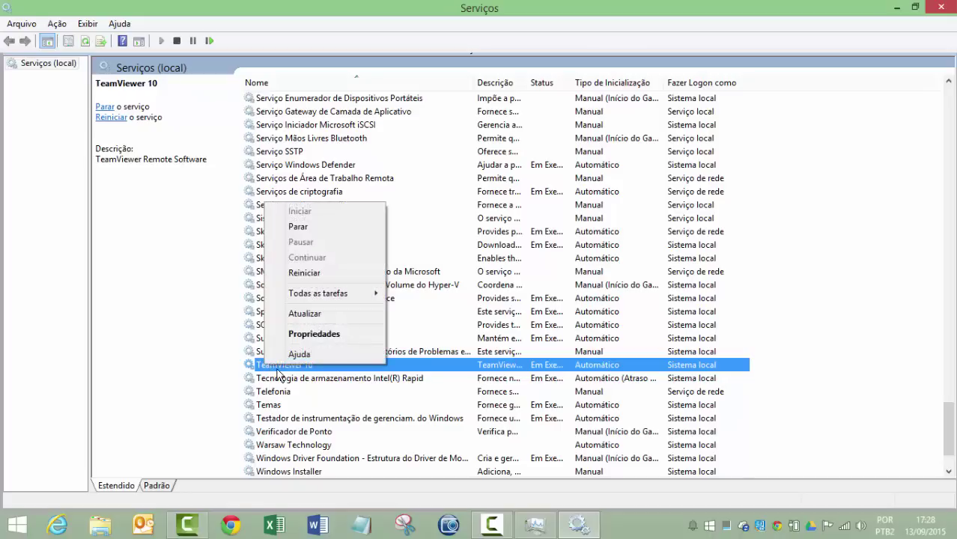
{"action": "left_click", "coordinate": [308, 334]}
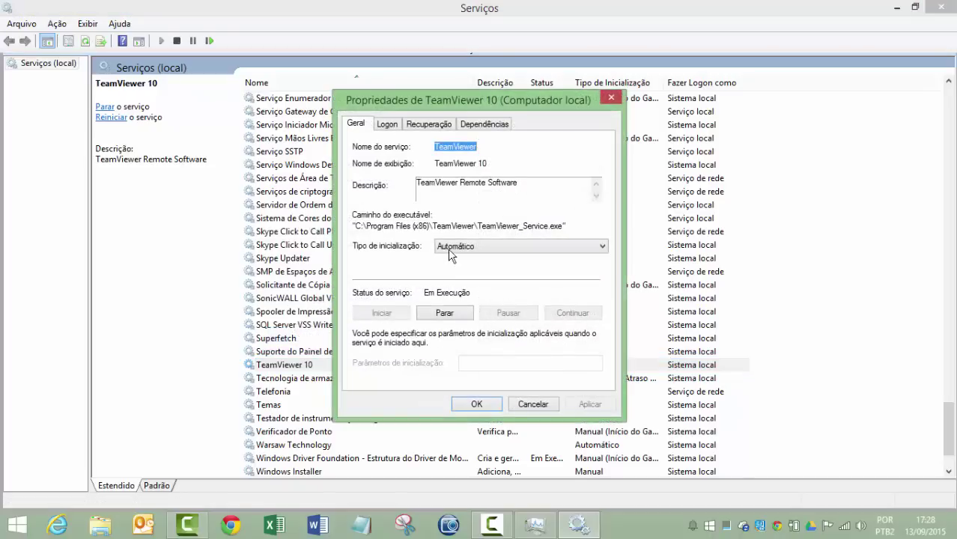
{"action": "left_click", "coordinate": [466, 249]}
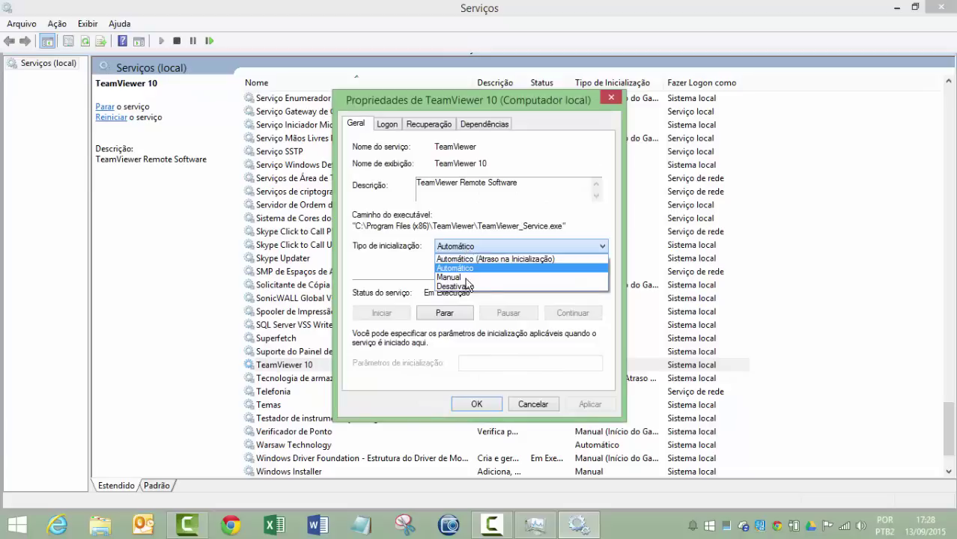
{"action": "left_click", "coordinate": [465, 278]}
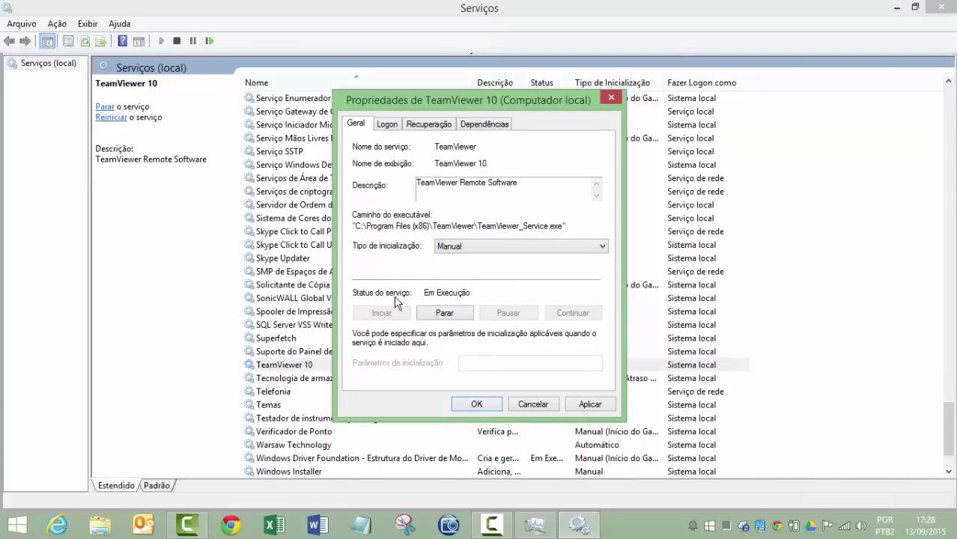
{"action": "left_click", "coordinate": [518, 405]}
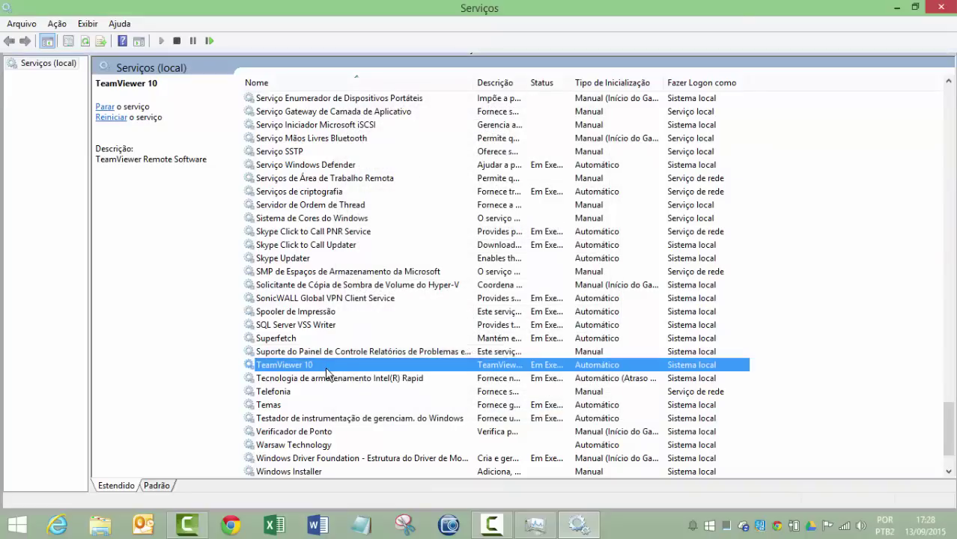
- Widen the Status column, sort the services by status and look through the running ones
{"action": "scroll", "coordinate": [327, 372], "scroll_direction": "up", "scroll_amount": 15}
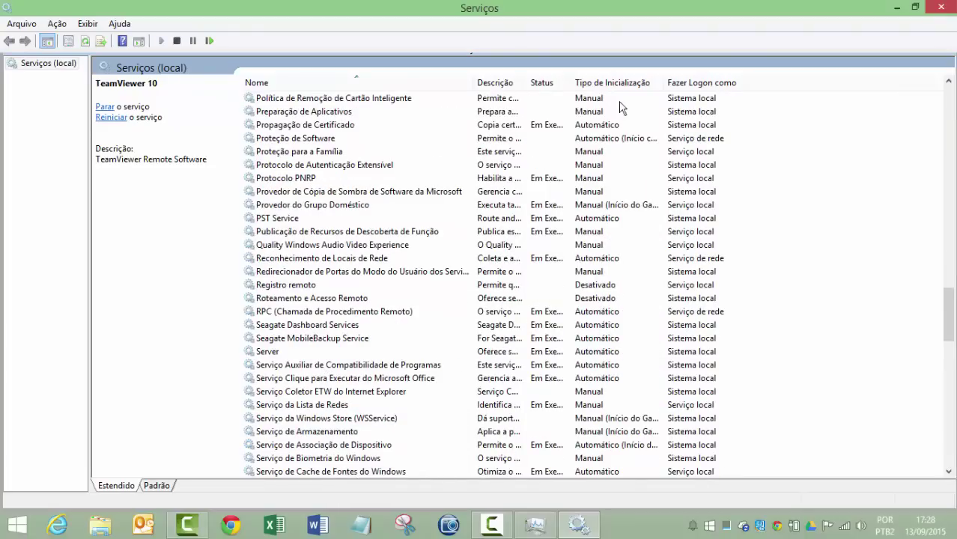
{"action": "left_click_drag", "start_coordinate": [573, 83], "coordinate": [670, 83]}
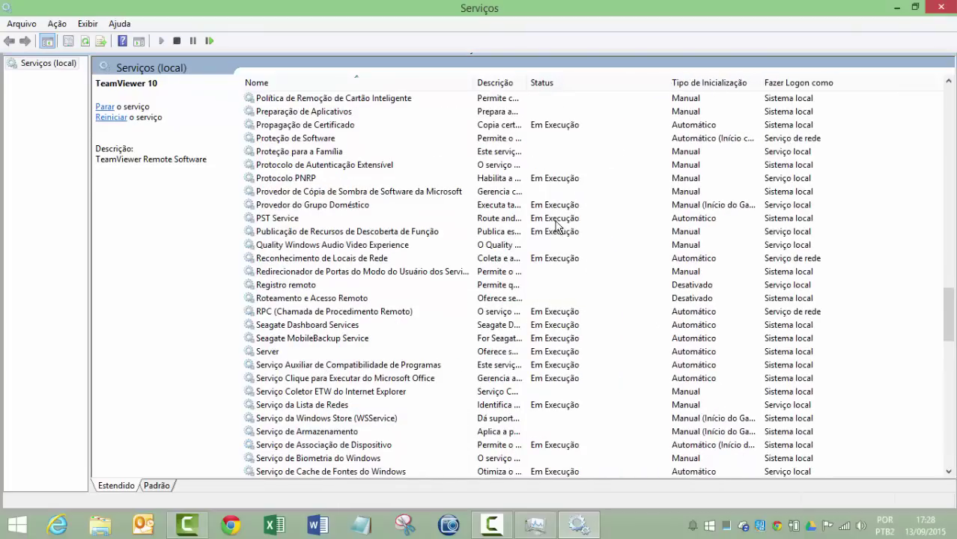
{"action": "left_click", "coordinate": [545, 84]}
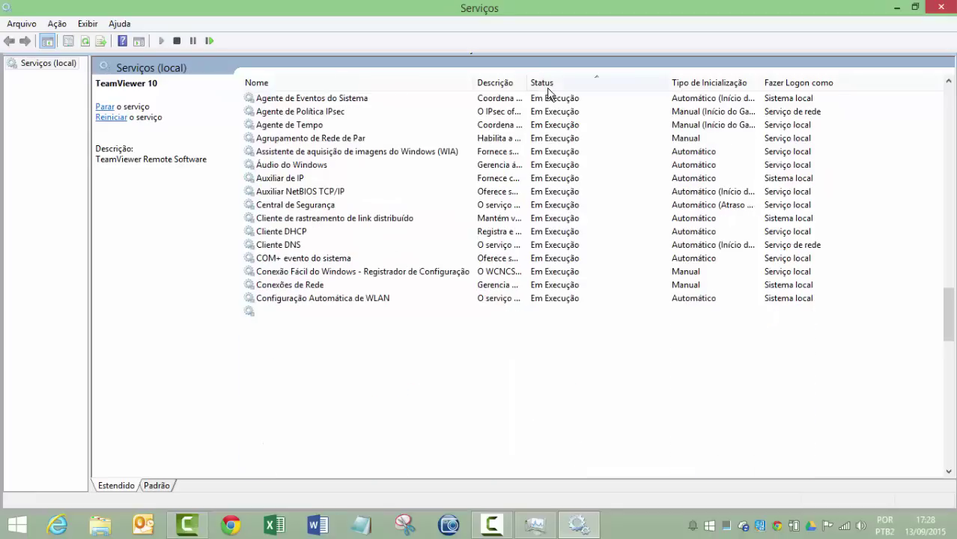
{"action": "scroll", "coordinate": [573, 225], "scroll_direction": "up", "scroll_amount": 5}
{"action": "scroll", "coordinate": [424, 337], "scroll_direction": "down", "scroll_amount": 11}
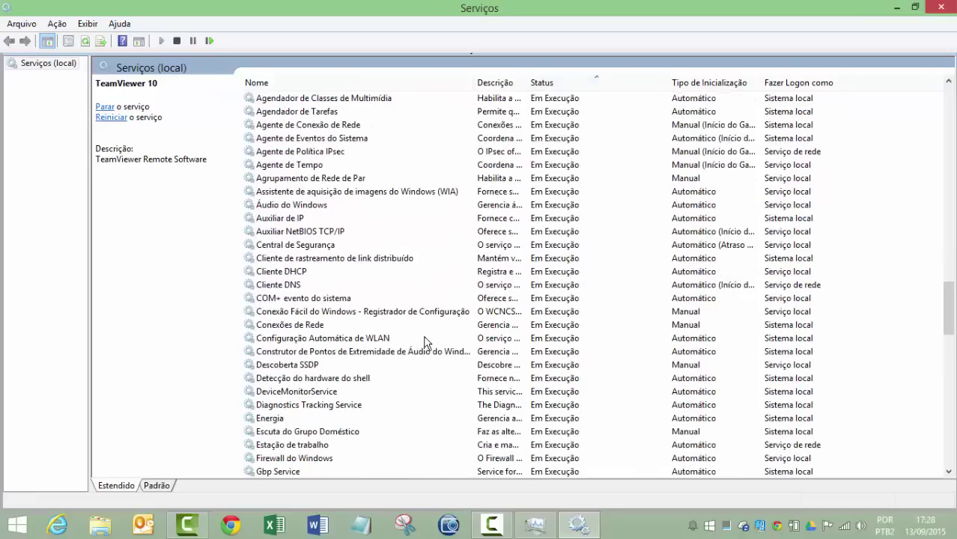
{"action": "scroll", "coordinate": [425, 332], "scroll_direction": "up", "scroll_amount": 9}
{"action": "scroll", "coordinate": [423, 333], "scroll_direction": "up", "scroll_amount": 2}
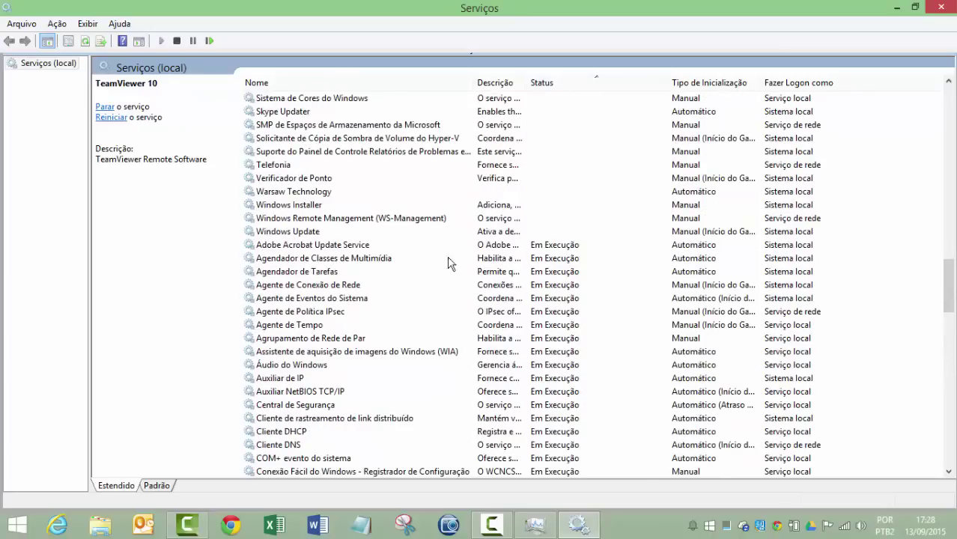
- Read the descriptions of Agendador de Tarefas, Adobe Acrobat Update Service, Áudio do Windows, Cliente DHCP and Cliente DNS, and close the Services console
{"action": "left_click", "coordinate": [340, 272]}
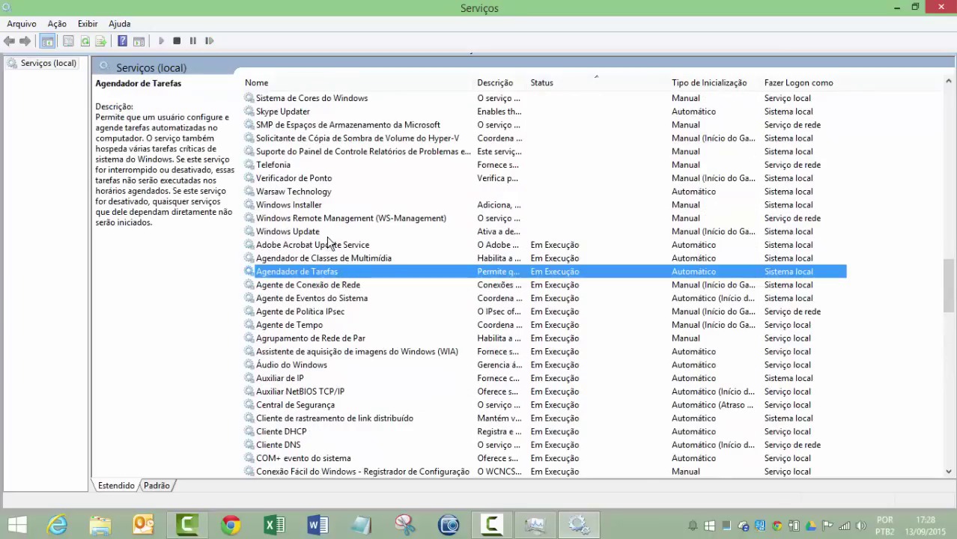
{"action": "left_click", "coordinate": [327, 245]}
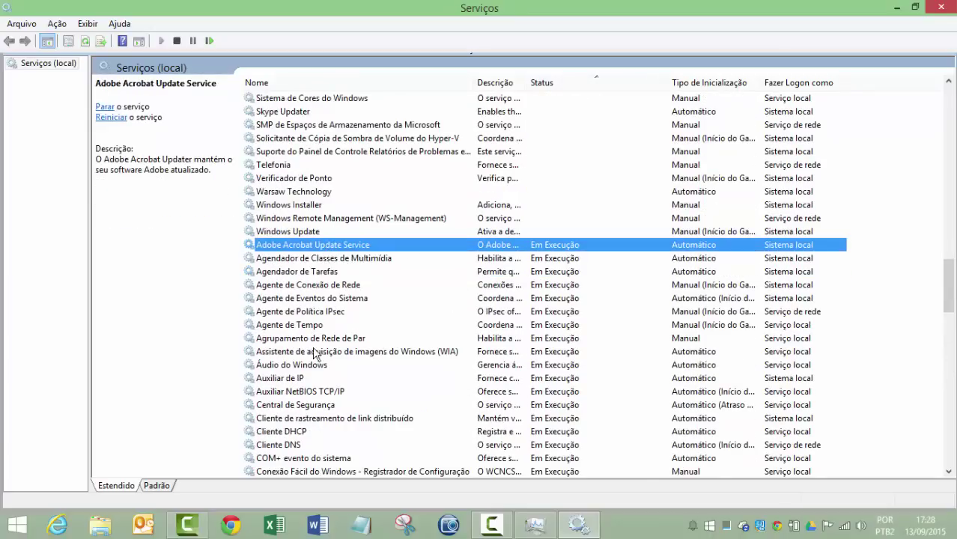
{"action": "left_click", "coordinate": [313, 366]}
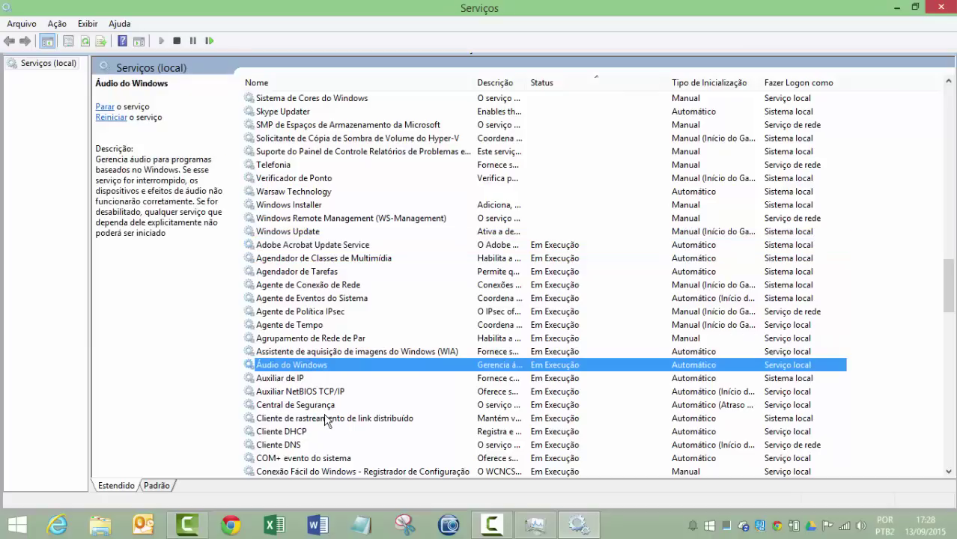
{"action": "left_click", "coordinate": [321, 382]}
{"action": "left_click", "coordinate": [315, 436]}
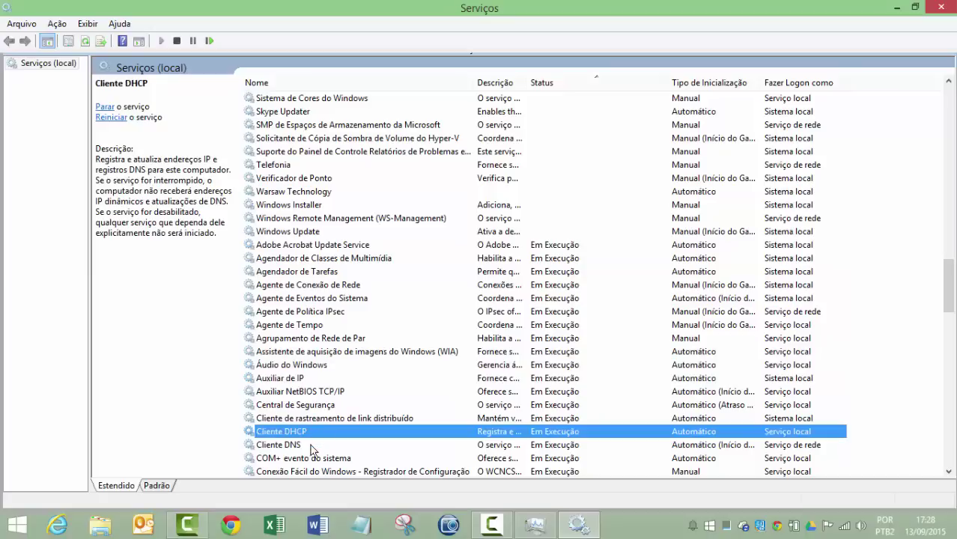
{"action": "left_click", "coordinate": [308, 448]}
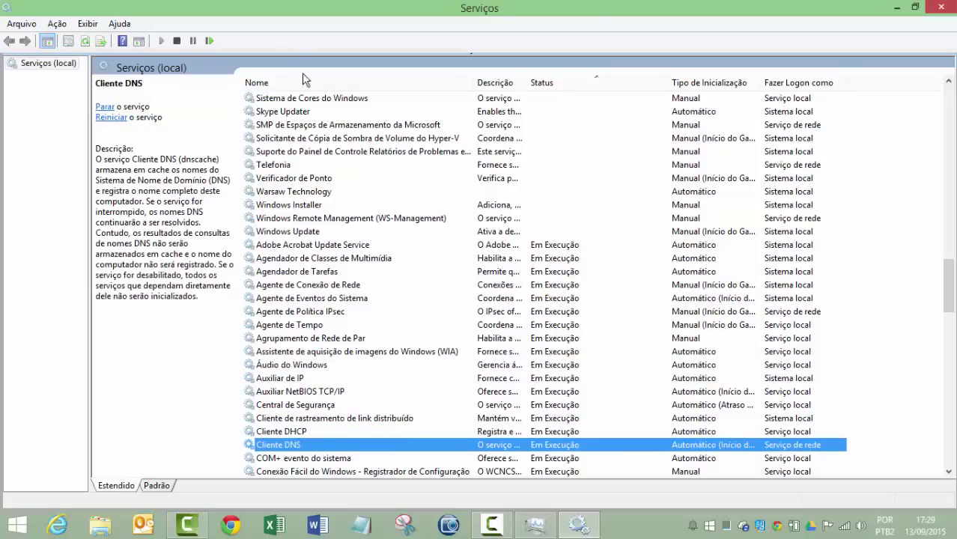
{"action": "left_click", "coordinate": [940, 7]}
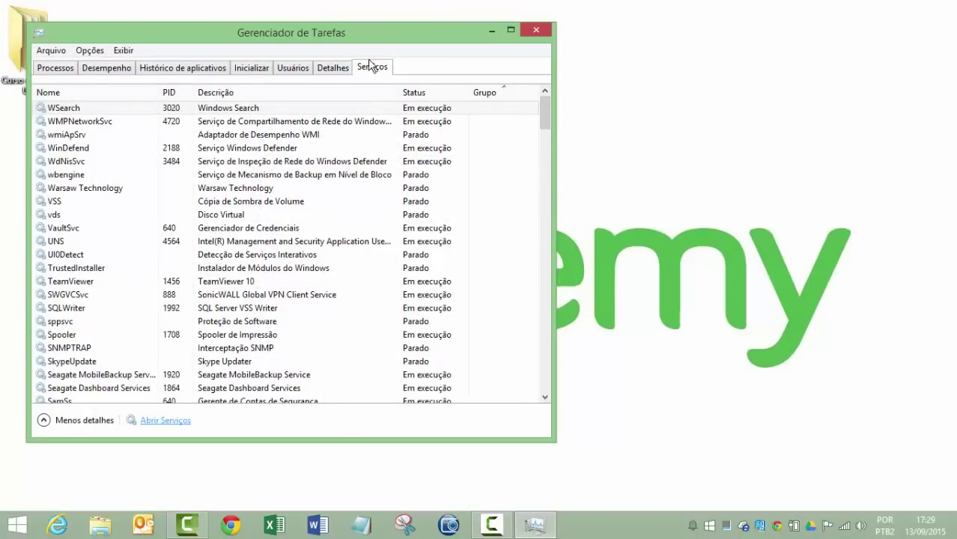
- Move the Task Manager window, glance at its processes and services once more, and close it
{"action": "left_click_drag", "start_coordinate": [241, 41], "coordinate": [376, 75]}
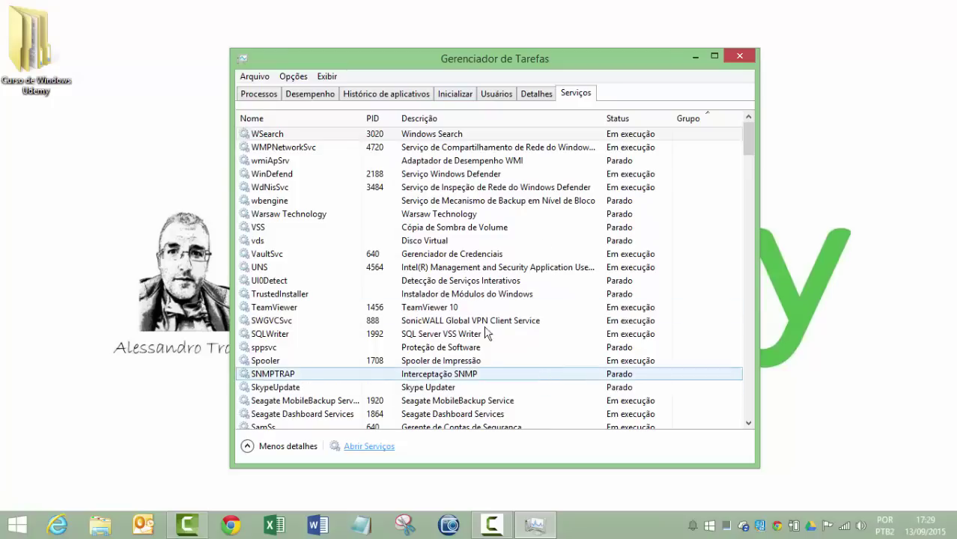
{"action": "left_click", "coordinate": [264, 96]}
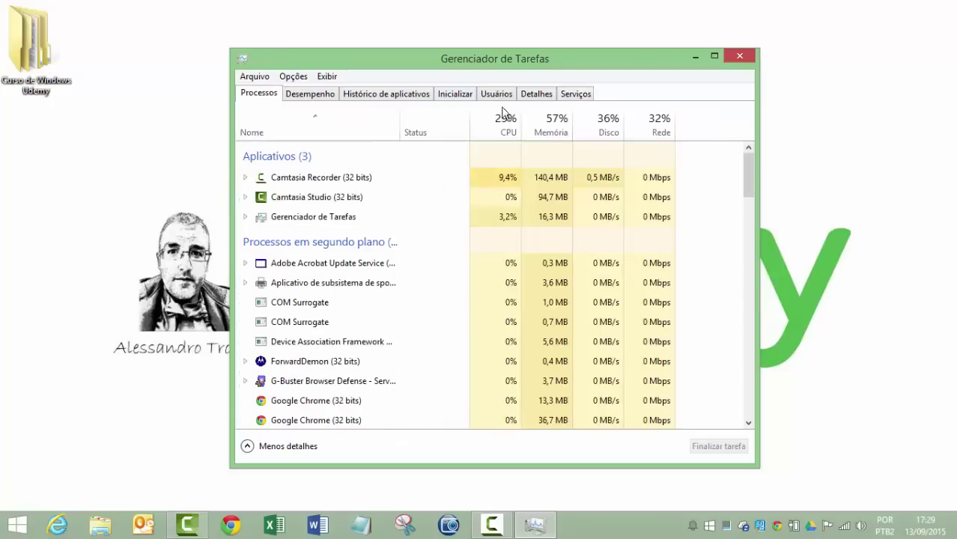
{"action": "left_click", "coordinate": [572, 96]}
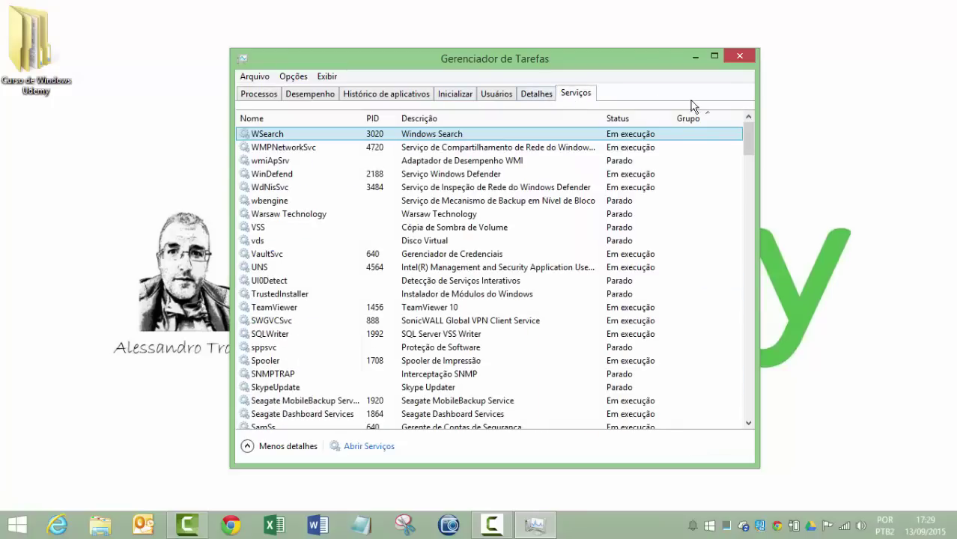
{"action": "left_click", "coordinate": [739, 57]}
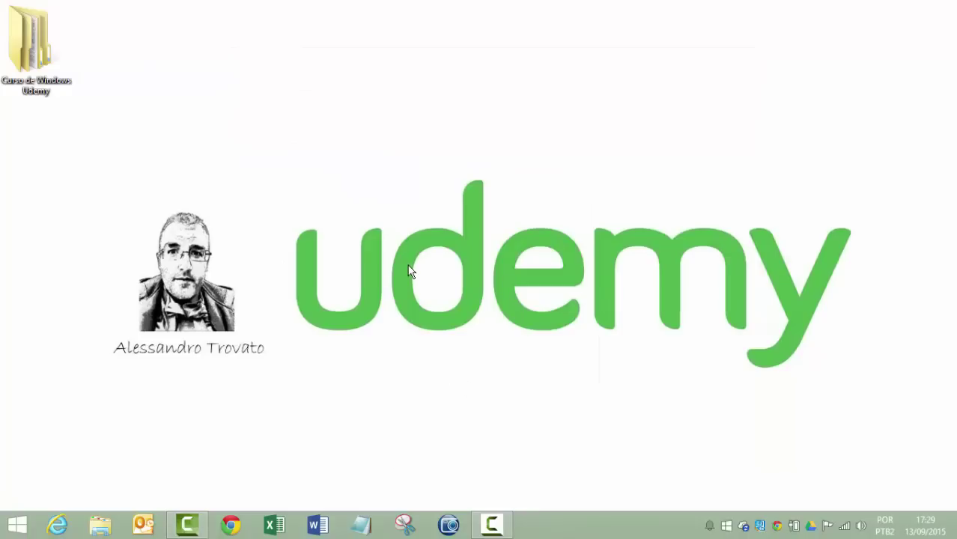